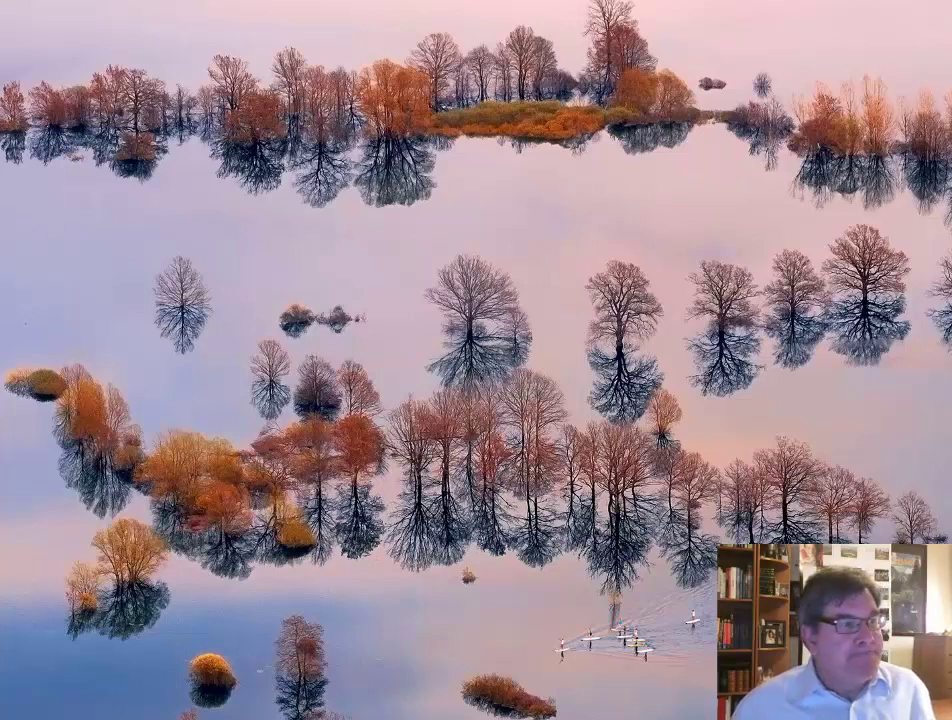
# Bring up the eWEEK article on the Anthem breach and highlight part of its headline.
pyautogui.hotkey('alt', 'Tab')
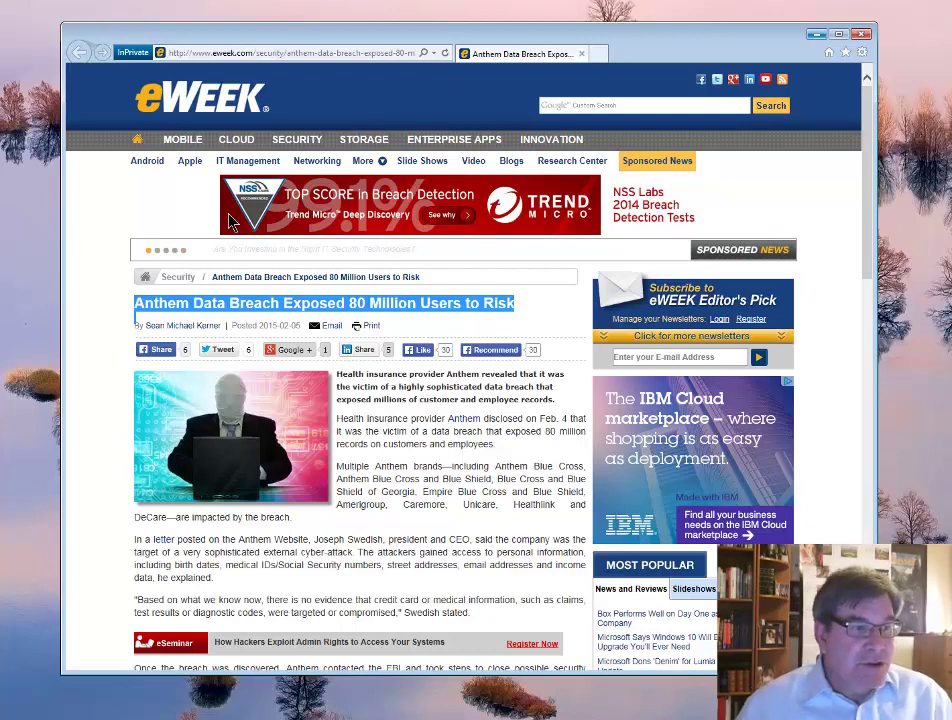
pyautogui.click(350, 305)
pyautogui.moveTo(514, 303); pyautogui.dragTo(237, 312)
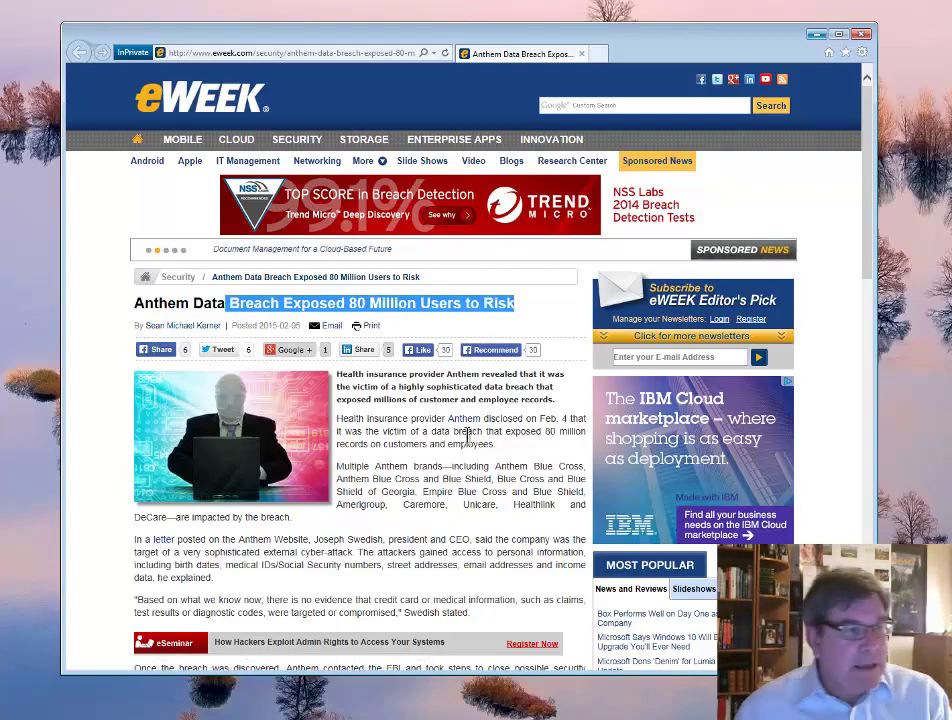
# Scroll through the article, hide the browser, and show the '5 Possible Outcomes' slide.
pyautogui.scroll(-3, 467, 433)
pyautogui.scroll(-2, 467, 433)
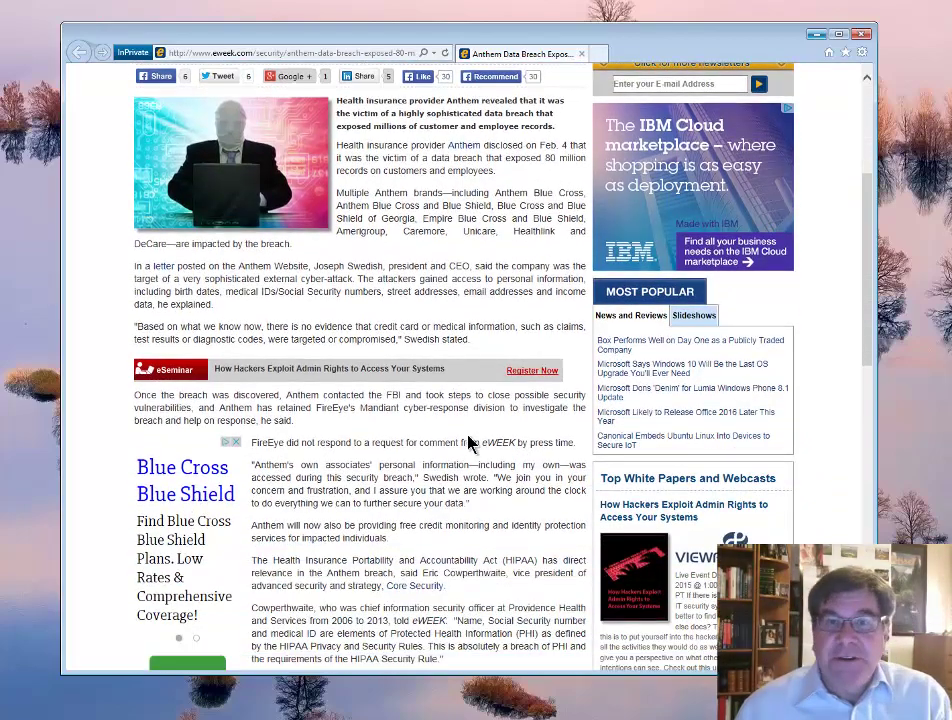
pyautogui.scroll(-3, 466, 436)
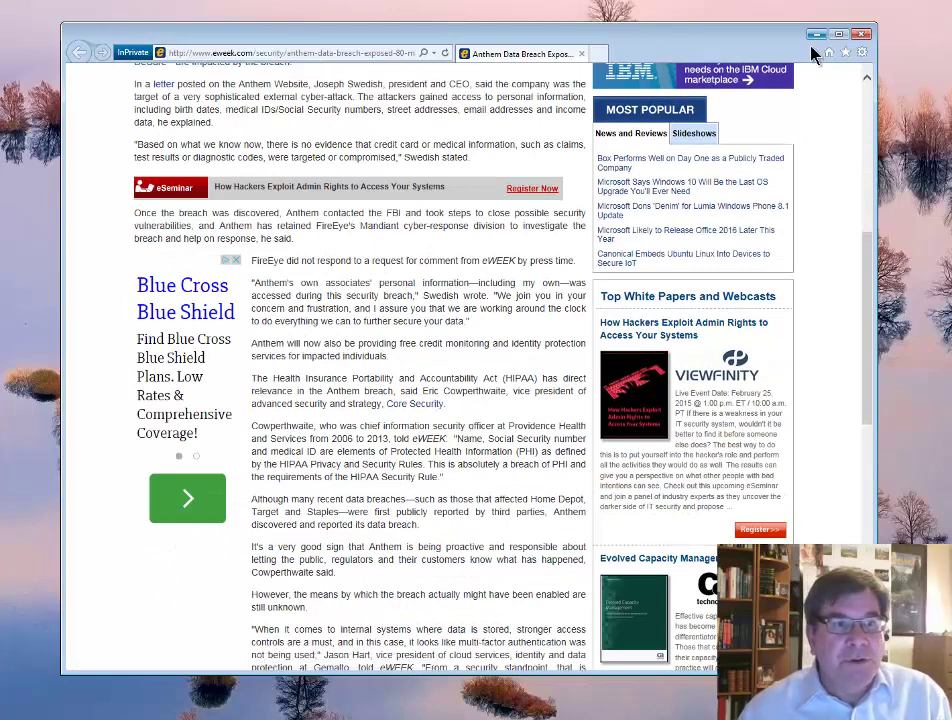
pyautogui.click(816, 37)
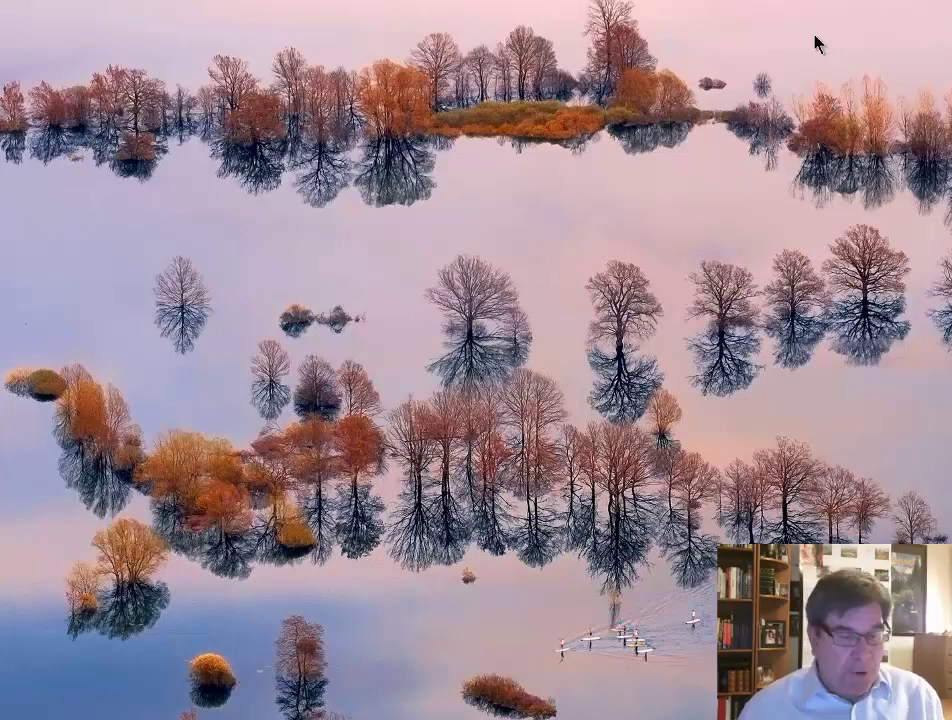
pyautogui.hotkey('alt', 'Tab')
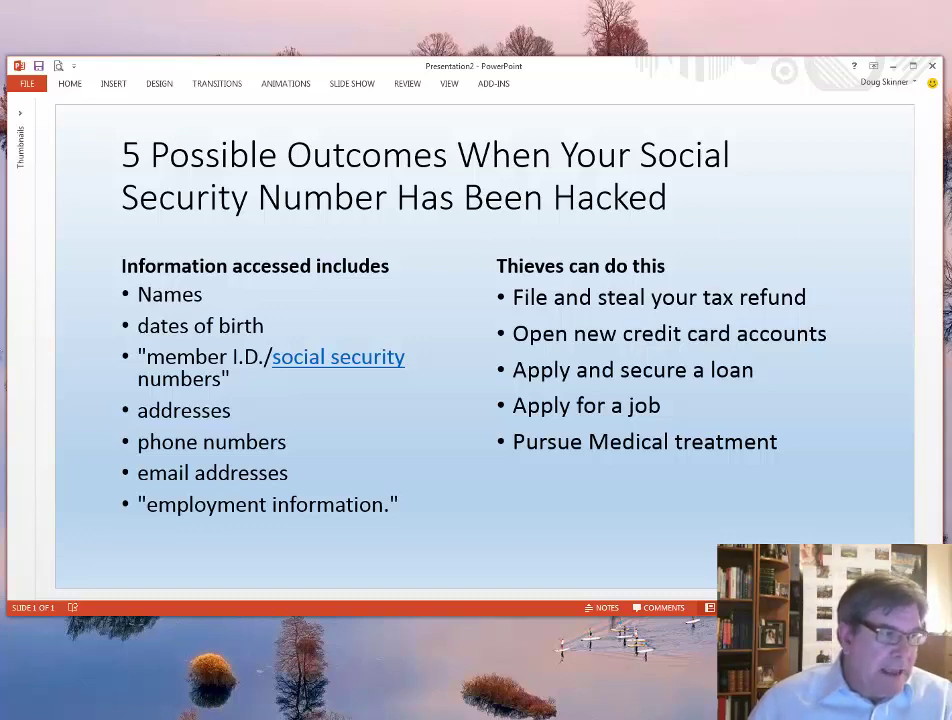
# Bring the Credit Bureau Check notes forward in Notepad and select all their text.
pyautogui.click(2, 306)
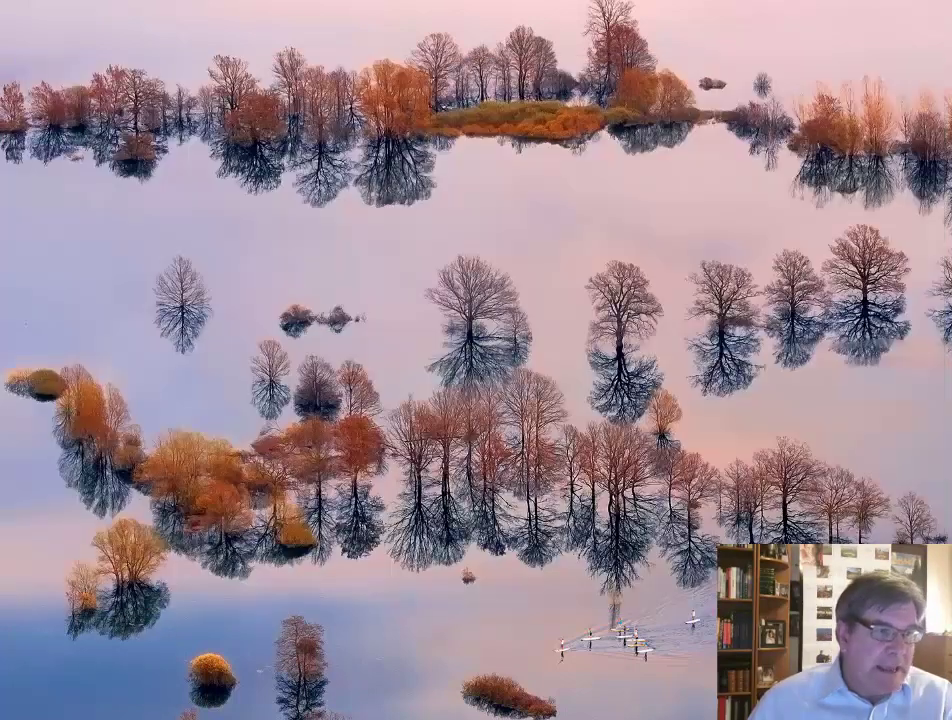
pyautogui.click(2, 259)
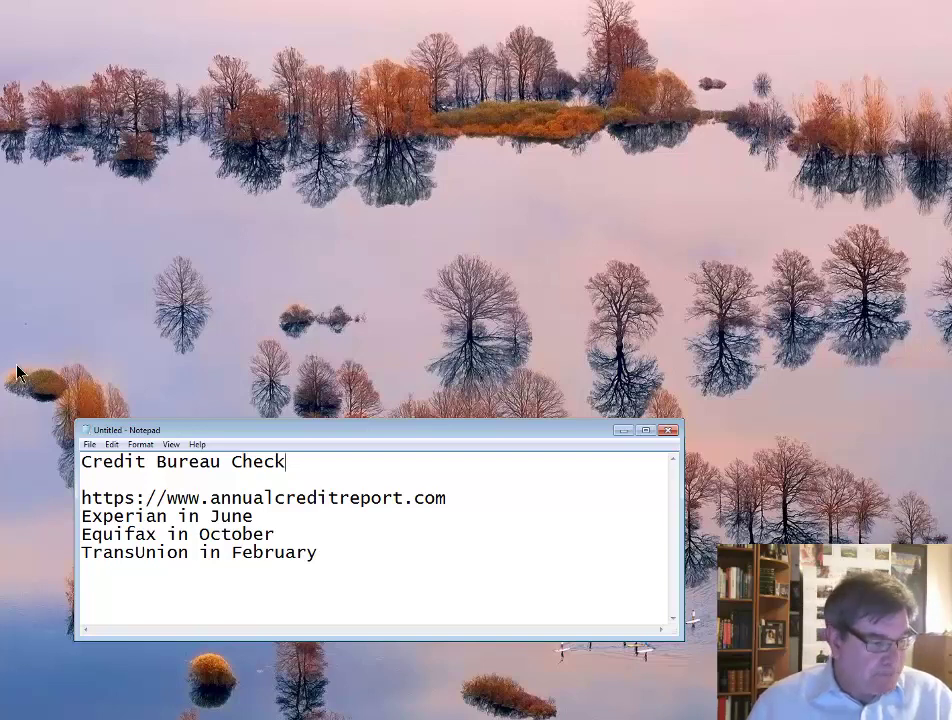
pyautogui.hotkey('ctrl', 'a')
pyautogui.hotkey('ctrl', 'c')
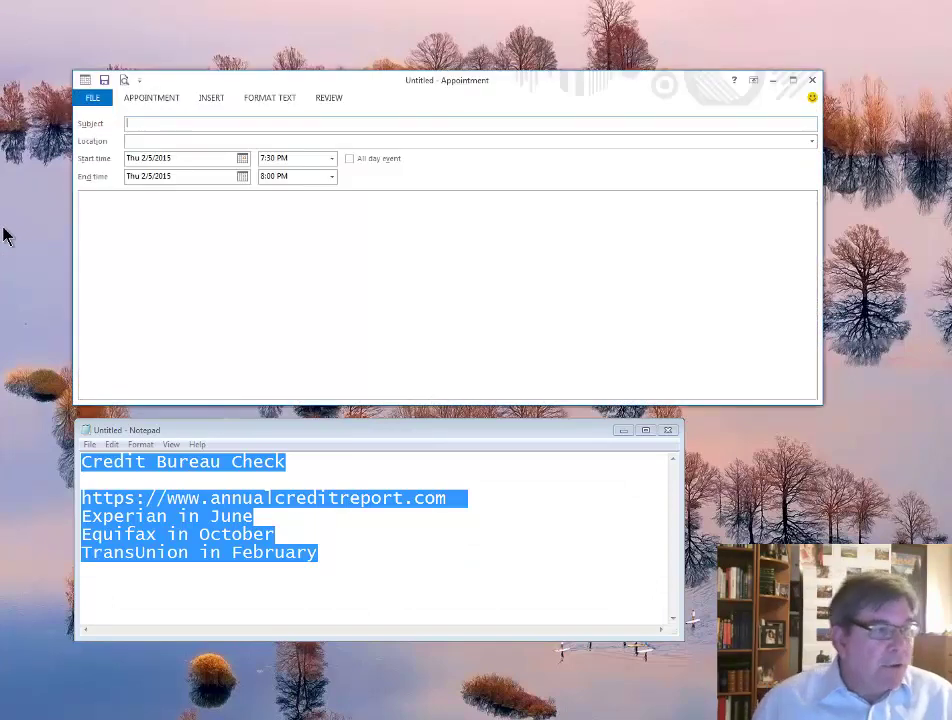
# Paste the reminder notes into the appointment body and move the 'Credit Bureau Check' line into Subject.
pyautogui.click(199, 220)
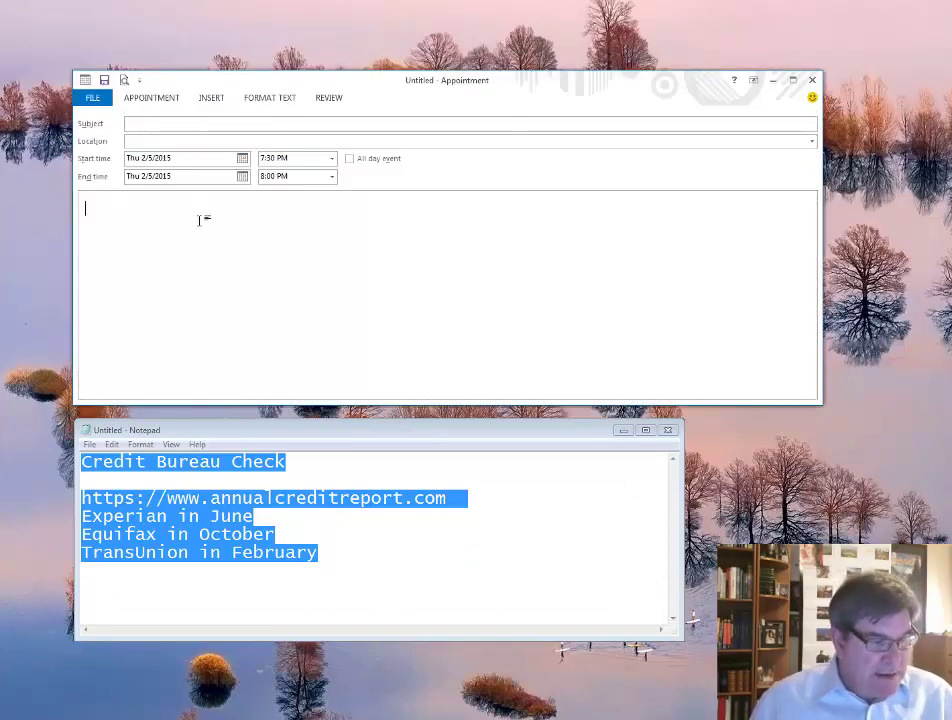
pyautogui.hotkey('ctrl', 'v')
pyautogui.moveTo(198, 209); pyautogui.dragTo(94, 208)
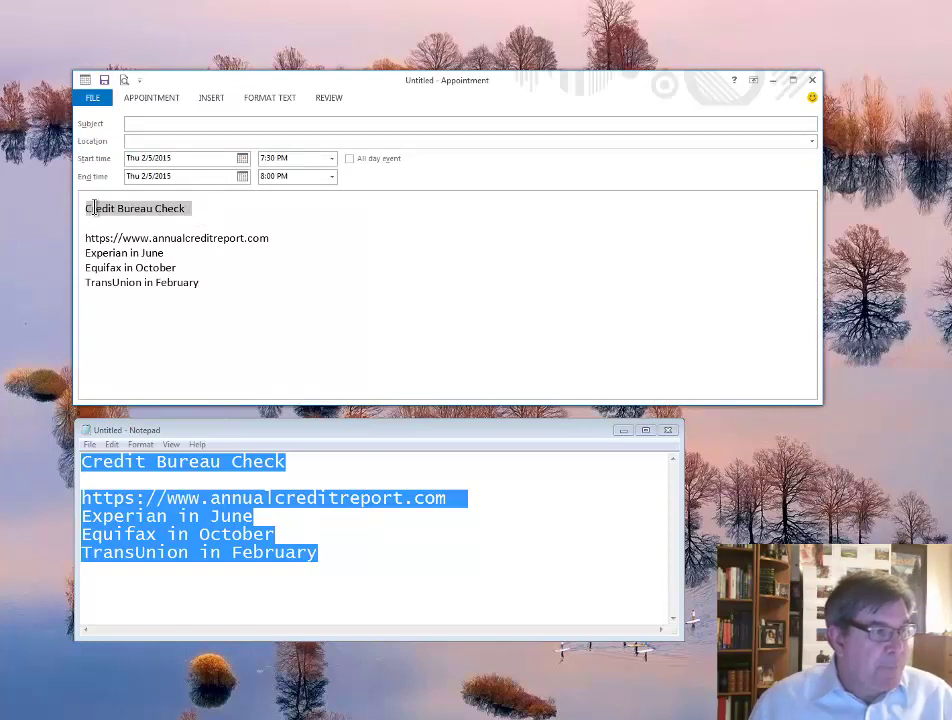
pyautogui.hotkey('ctrl', 'x')
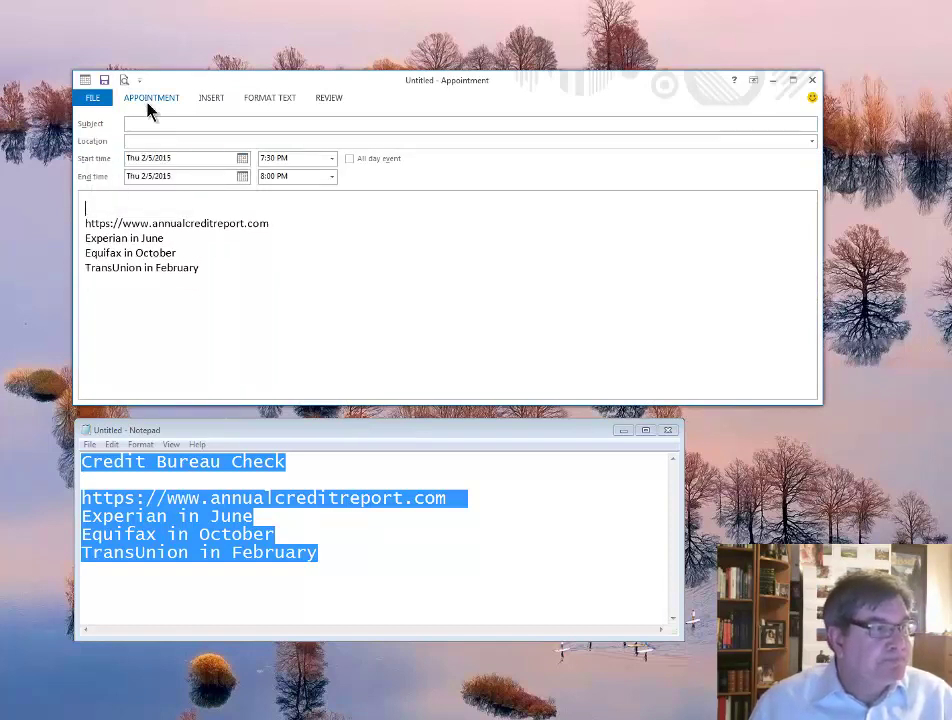
pyautogui.click(150, 123)
pyautogui.hotkey('ctrl', 'v')
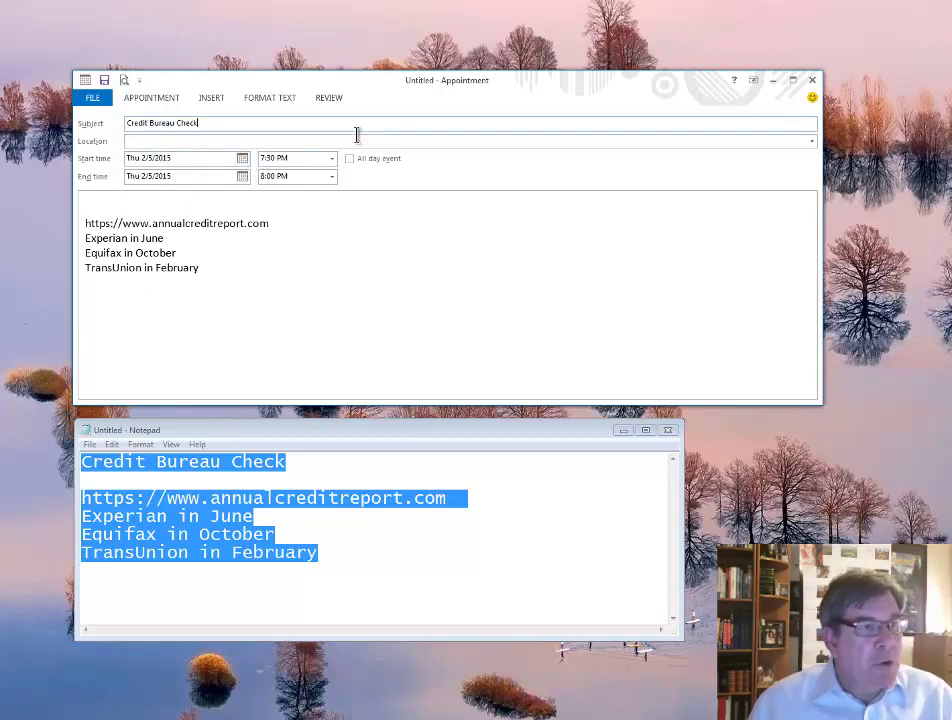
pyautogui.click(152, 97)
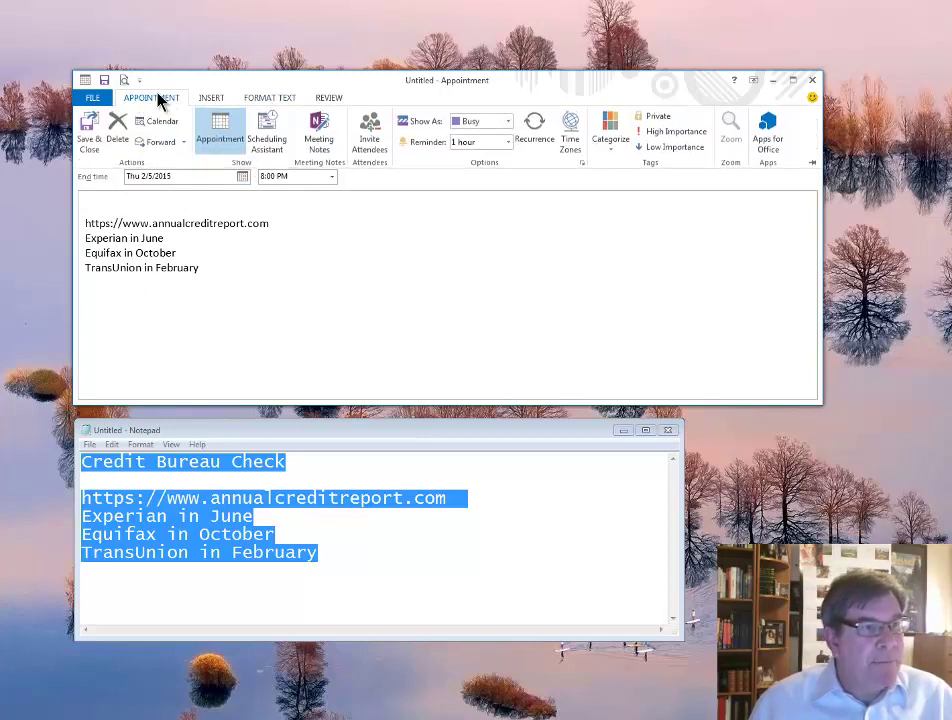
# Set a yearly recurrence on the first Saturday of February, ending after a set number of occurrences.
pyautogui.click(542, 135)
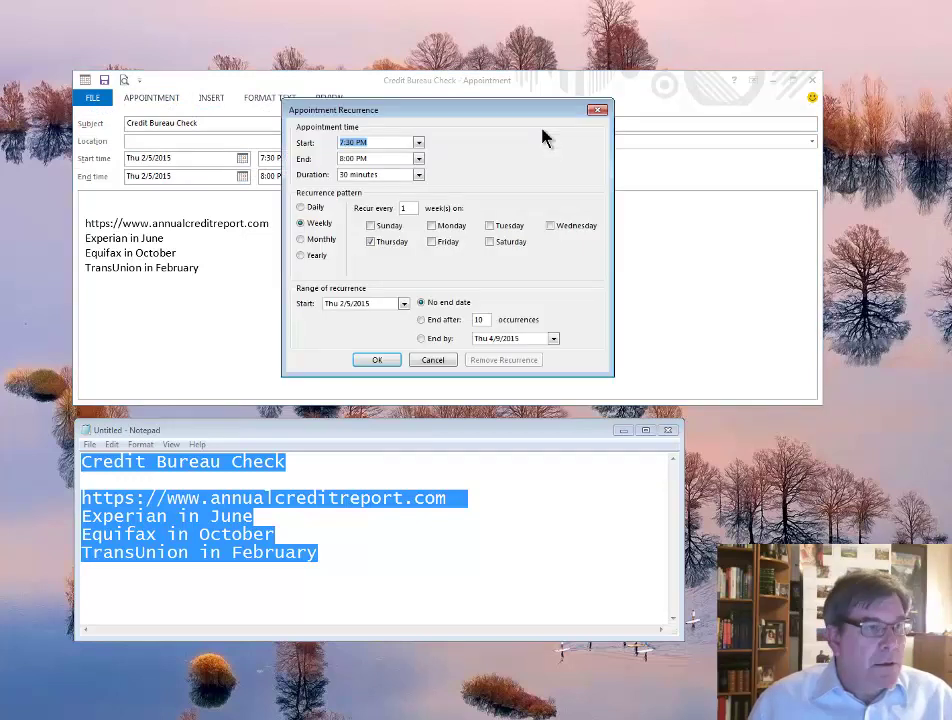
pyautogui.click(305, 255)
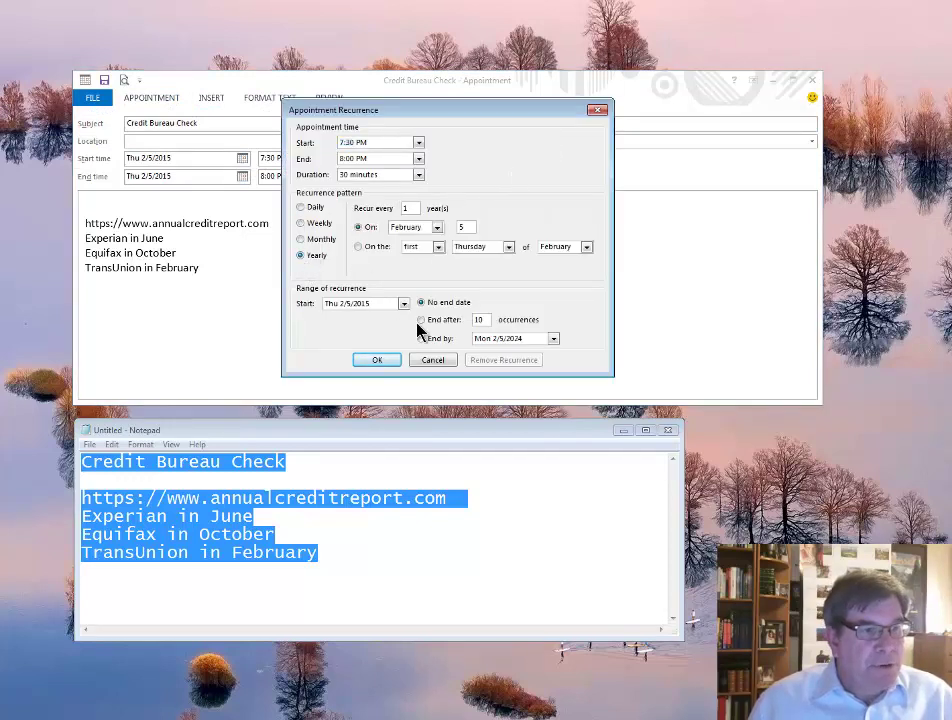
pyautogui.click(358, 247)
pyautogui.click(467, 248)
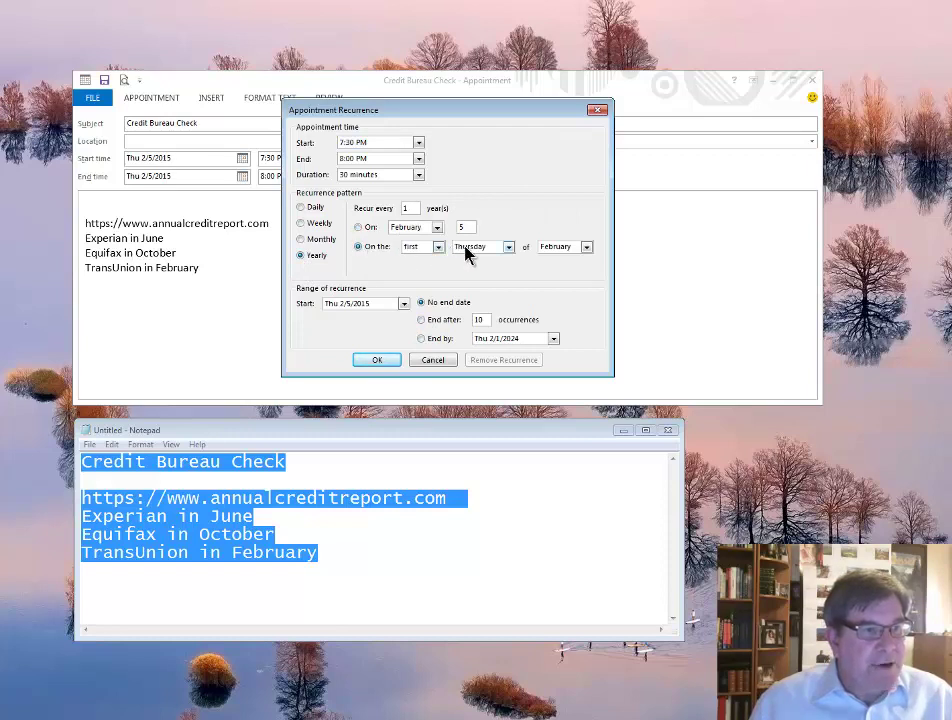
pyautogui.click(506, 250)
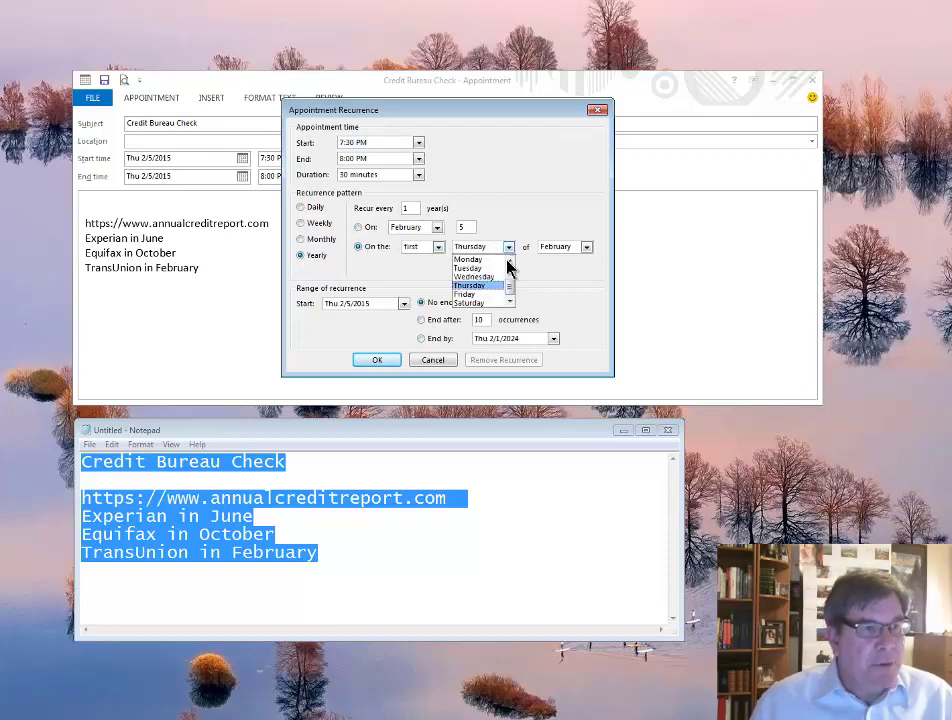
pyautogui.click(493, 303)
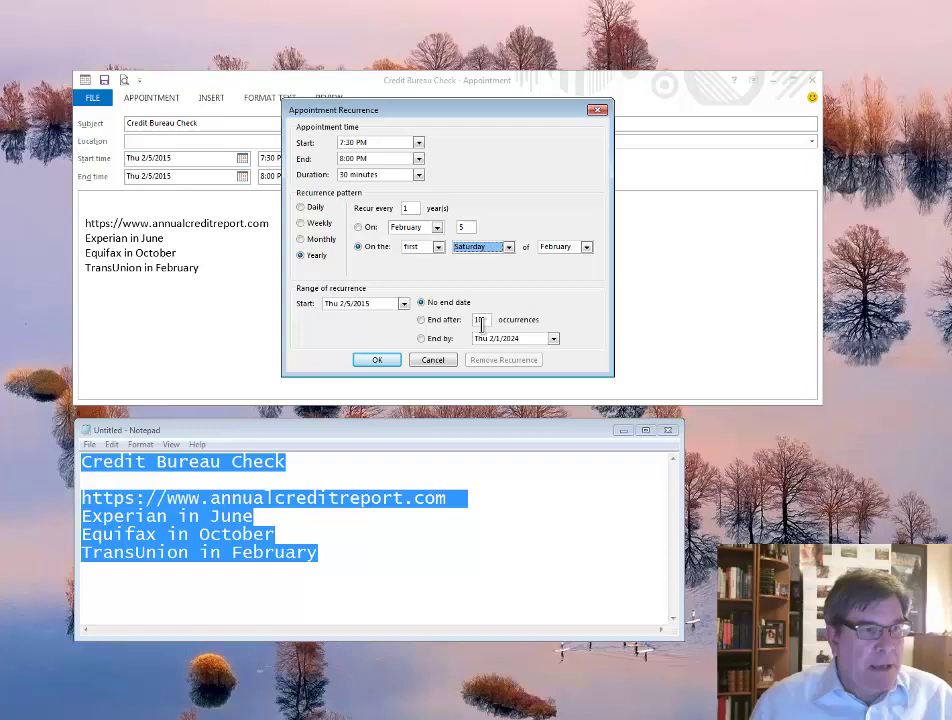
pyautogui.click(423, 320)
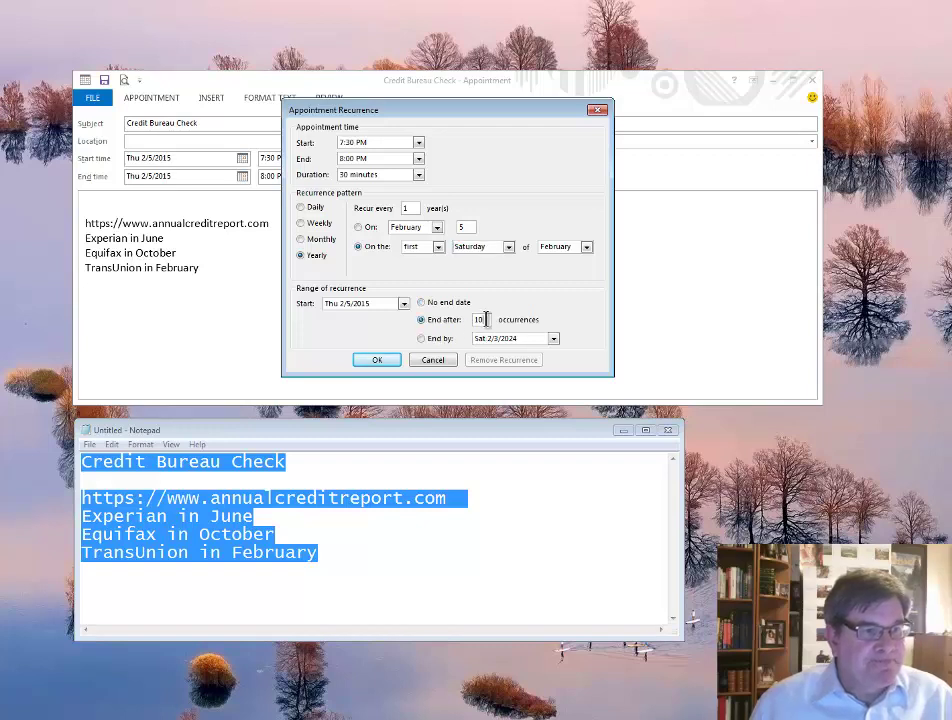
# Finish the recurrence at 5 occurrences and paste 'TransUnion in February' as the location.
pyautogui.write('5')
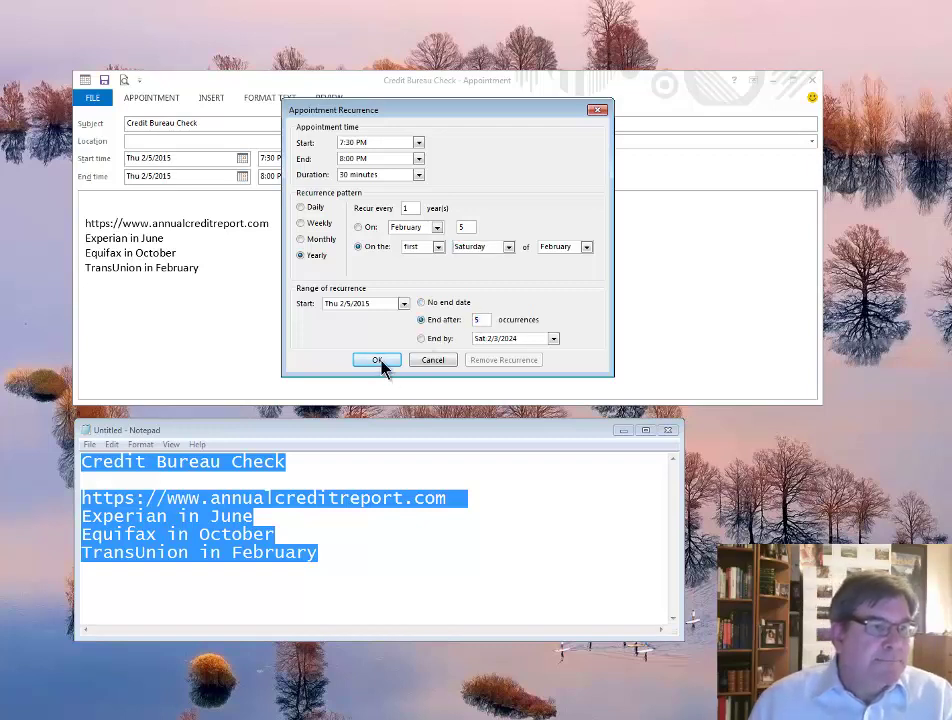
pyautogui.click(378, 360)
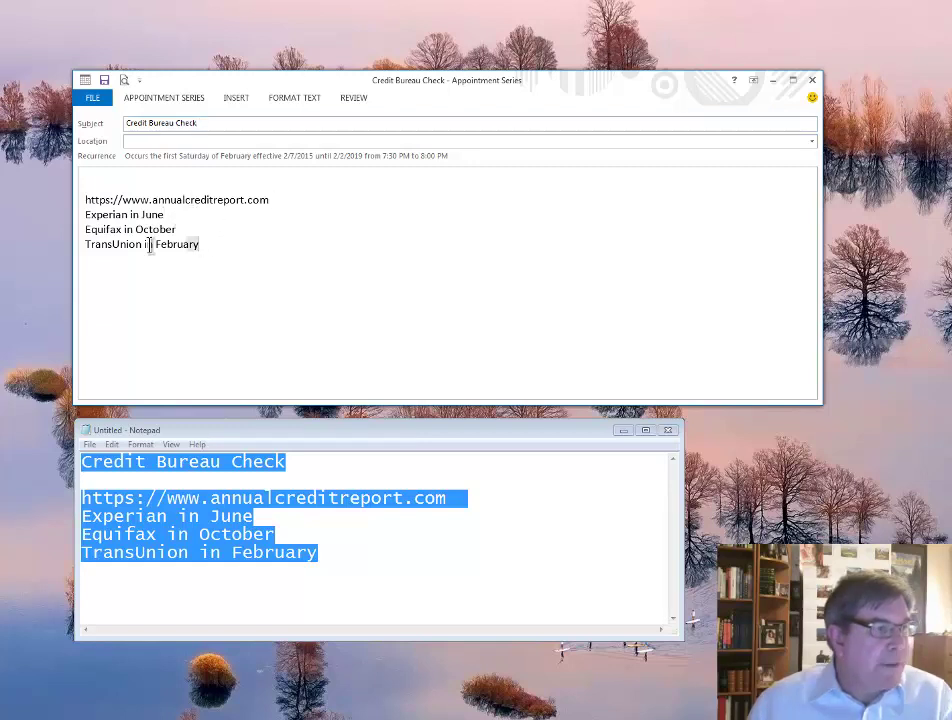
pyautogui.moveTo(203, 245); pyautogui.dragTo(91, 250)
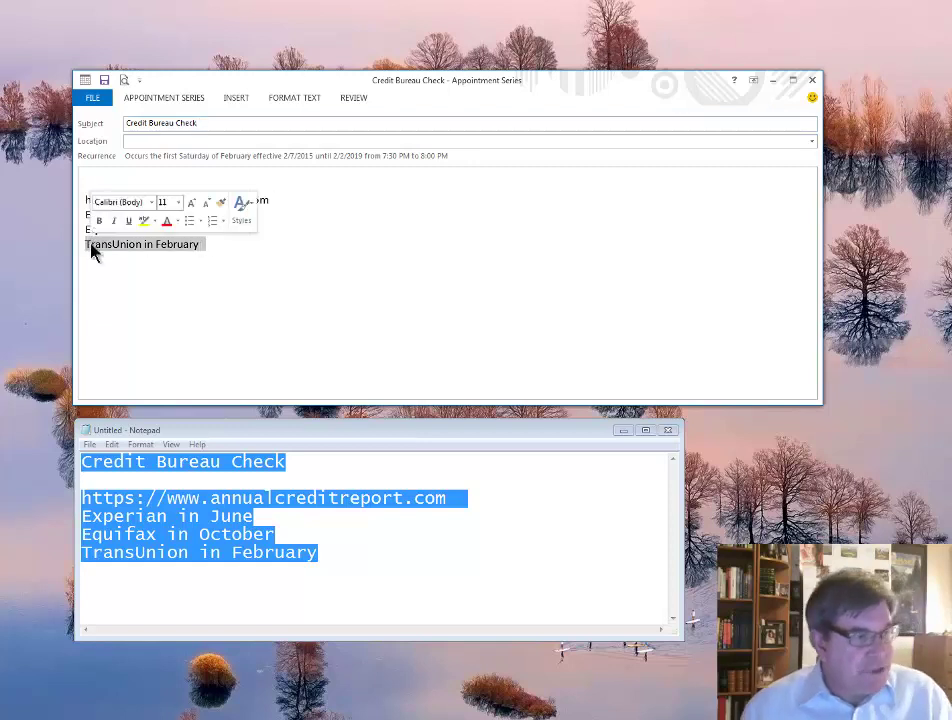
pyautogui.click(147, 142)
pyautogui.hotkey('ctrl', 'v')
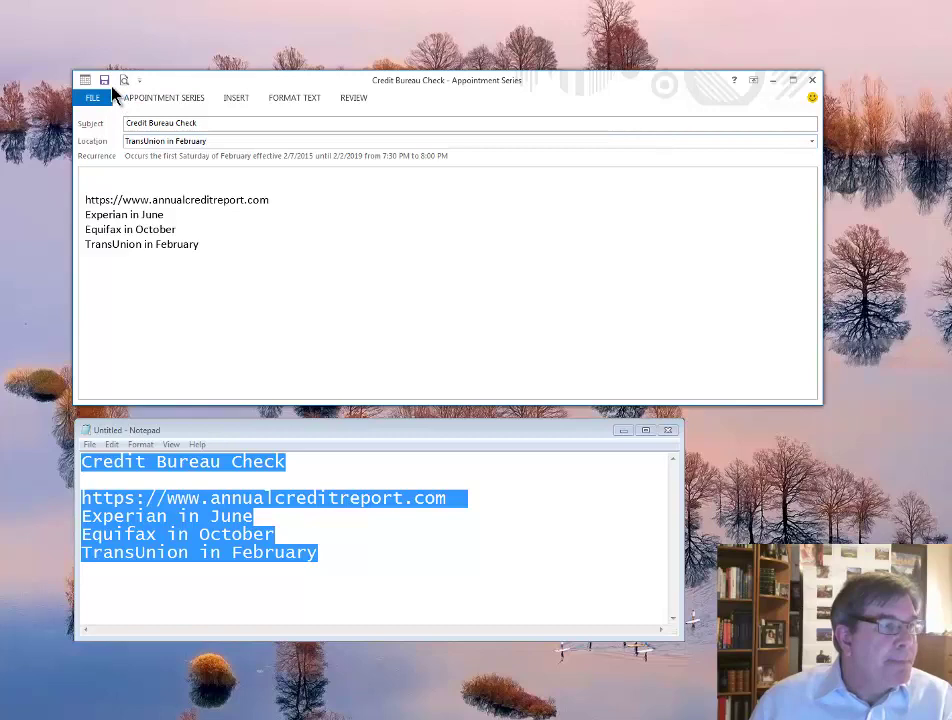
# Open and leave the File view, then show the Appointment Series commands.
pyautogui.click(104, 99)
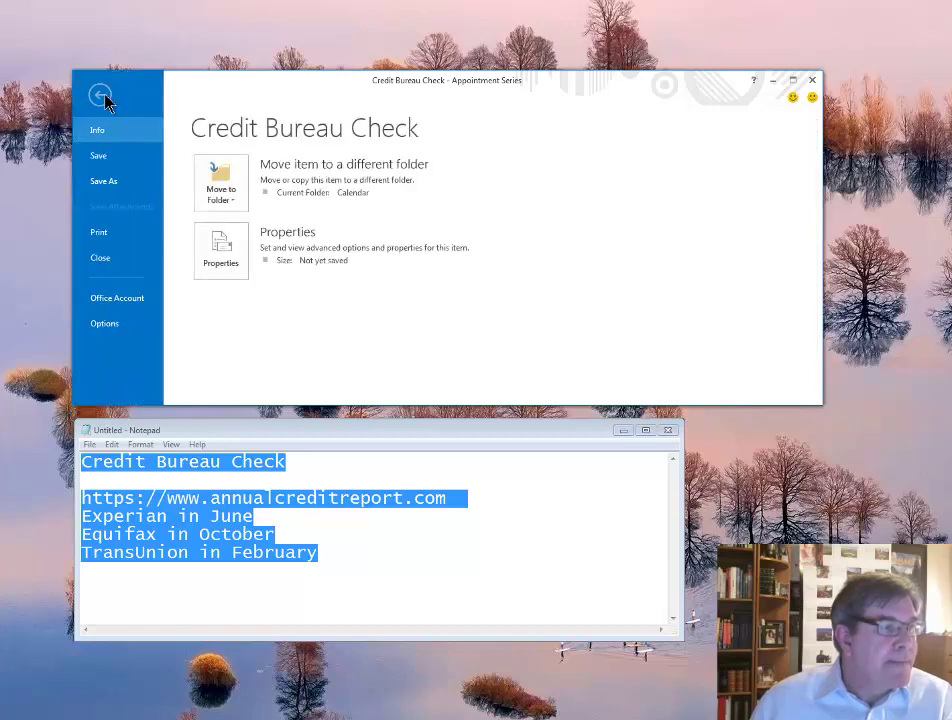
pyautogui.click(101, 98)
pyautogui.click(145, 100)
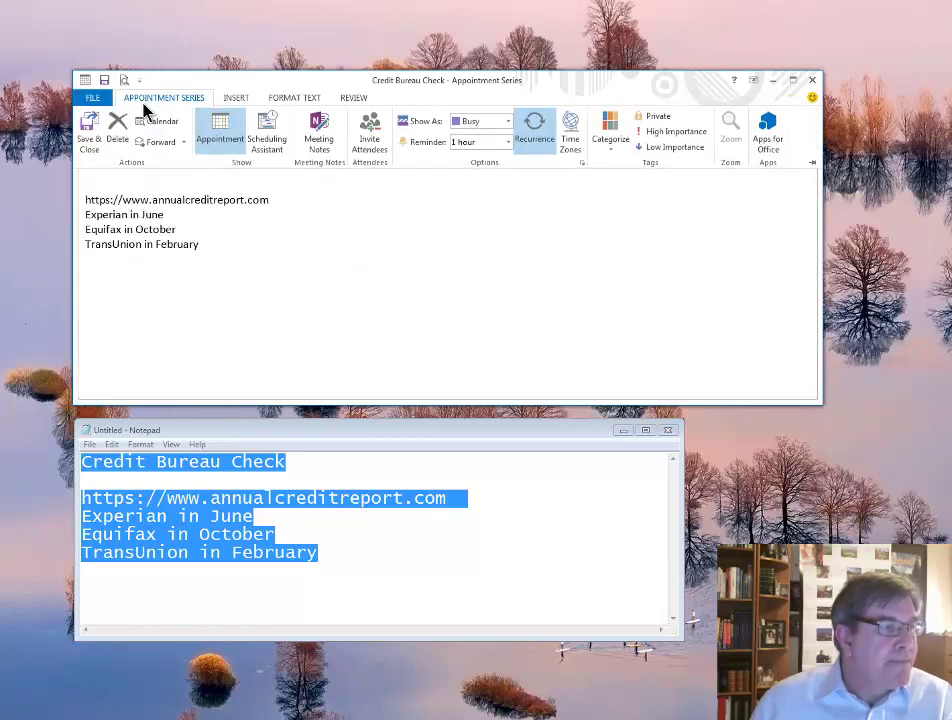
# Save the TransUnion appointment, start a new one, and paste the reminder notes into it.
pyautogui.click(90, 126)
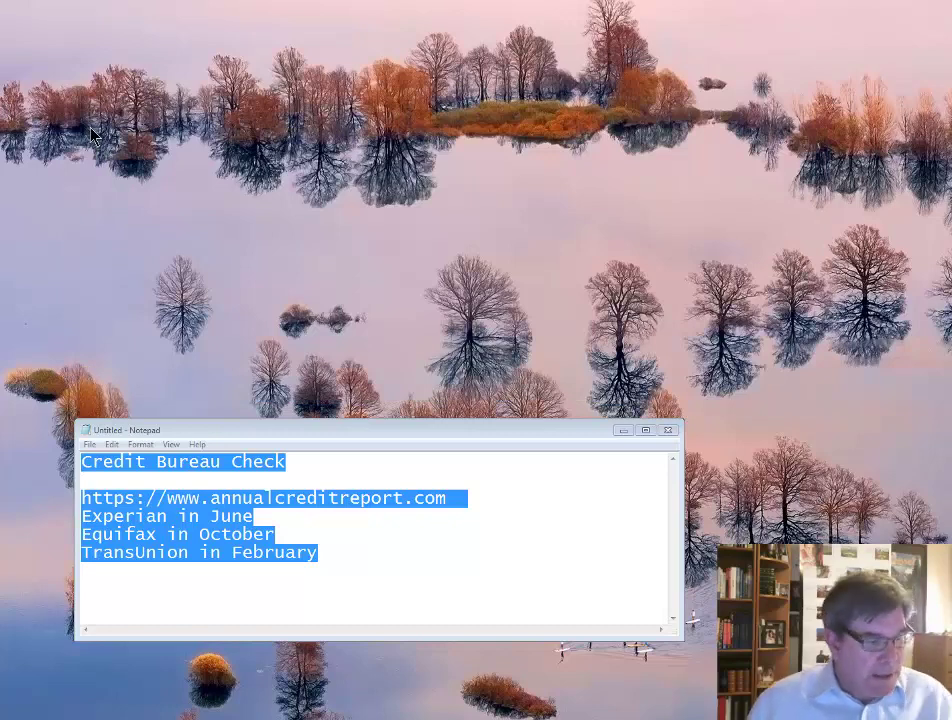
pyautogui.hotkey('ctrl', 'n')
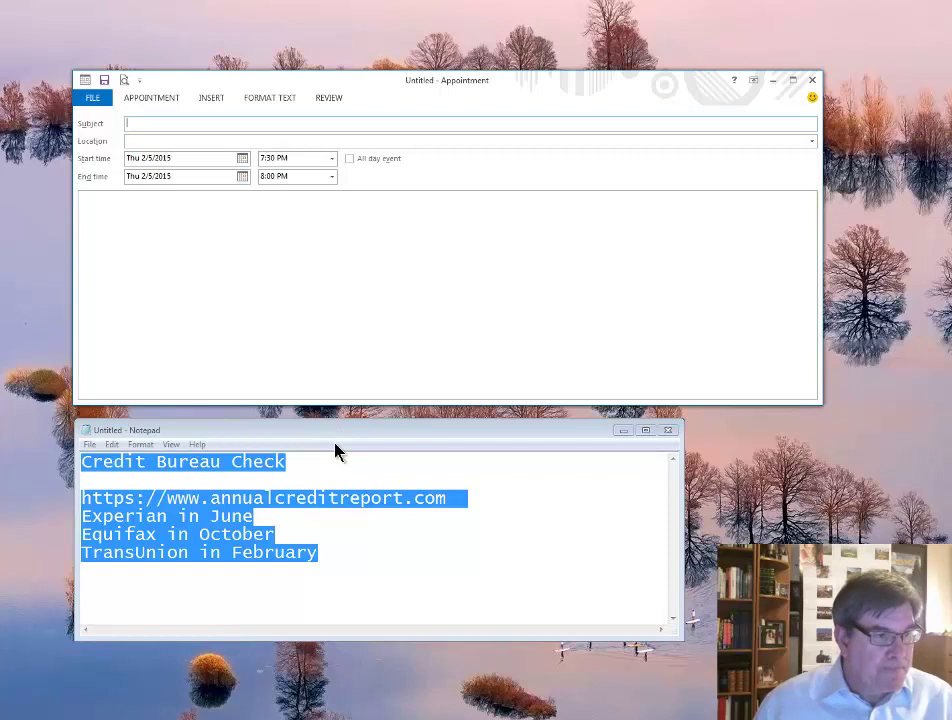
pyautogui.click(338, 437)
pyautogui.click(312, 346)
pyautogui.write('Credit Bureau Check  https://www.annualcreditreport.com Experian in June Equifax in October TransUnion in February')
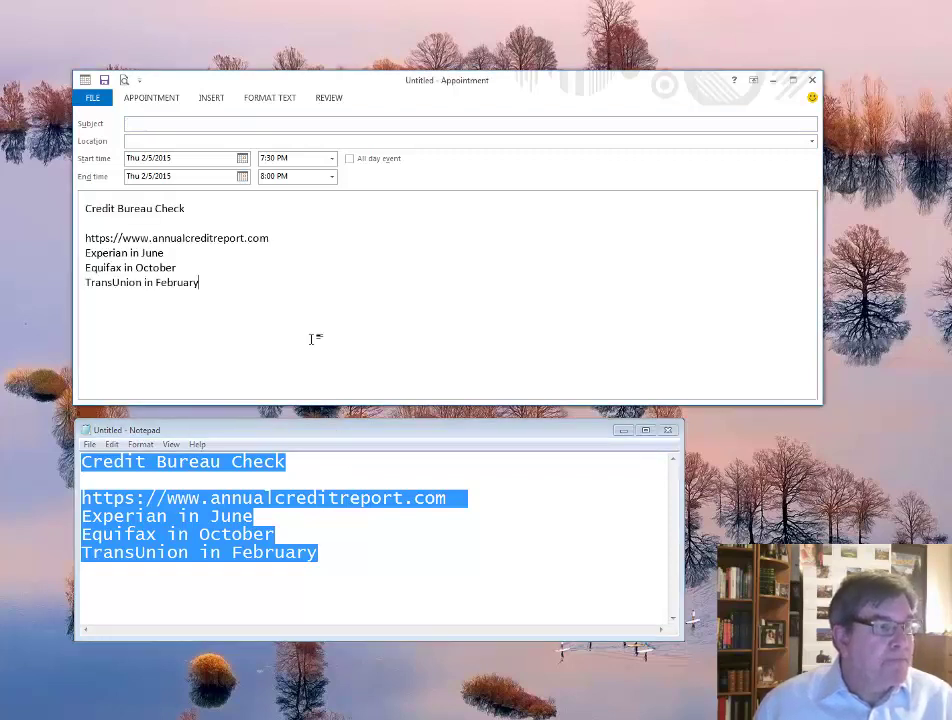
# Move the 'Credit Bureau Check' line into Subject and paste 'Experian in June' as the location.
pyautogui.tripleClick(149, 211)
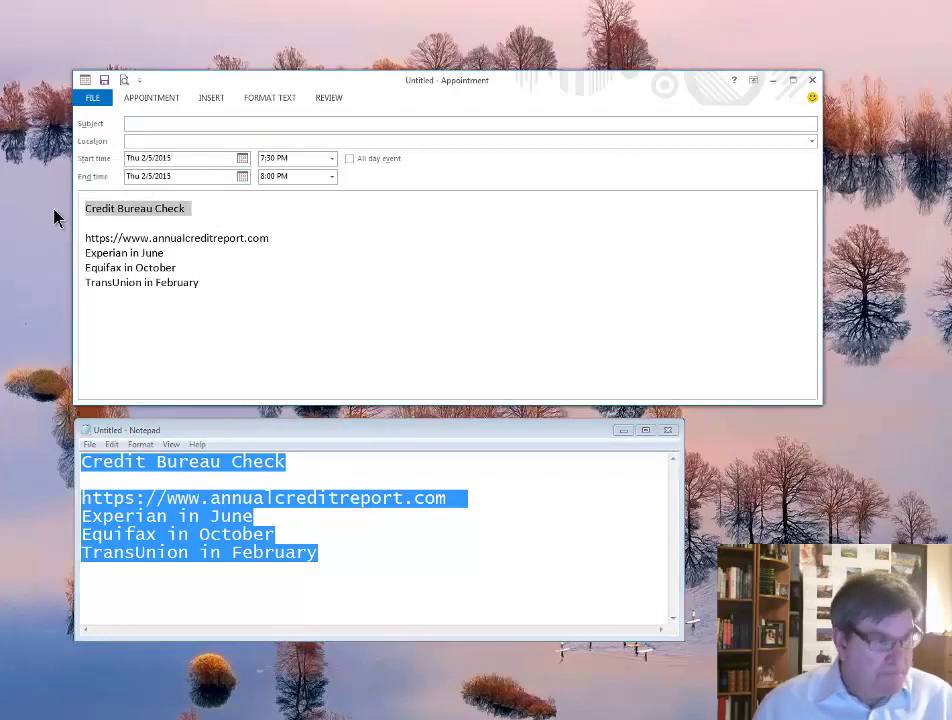
pyautogui.hotkey('ctrl', 'x')
pyautogui.click(163, 122)
pyautogui.hotkey('ctrl', 'v')
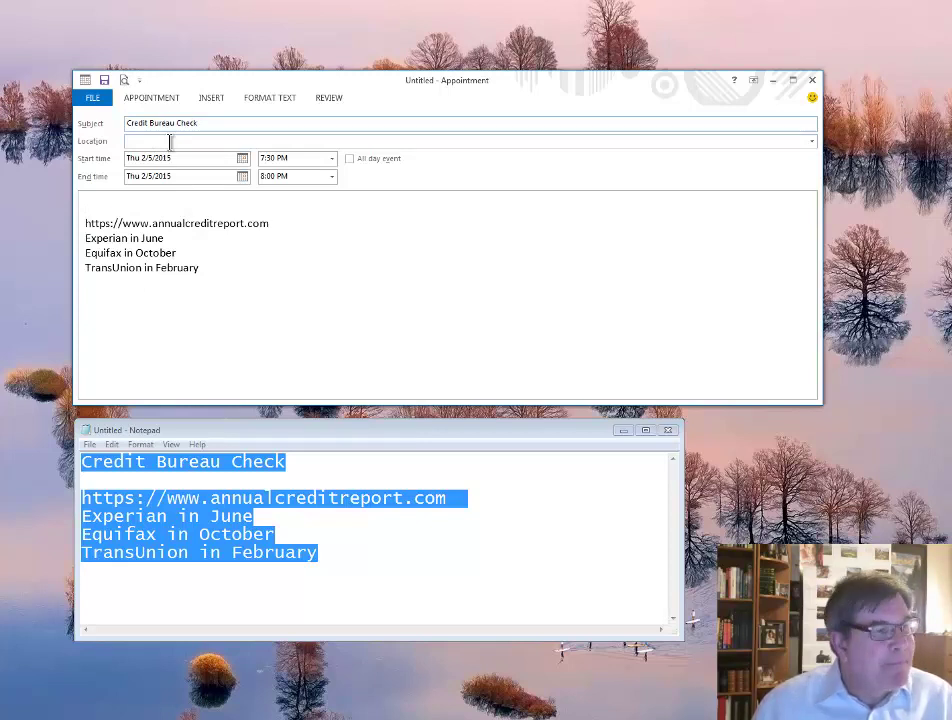
pyautogui.moveTo(172, 238); pyautogui.dragTo(63, 243)
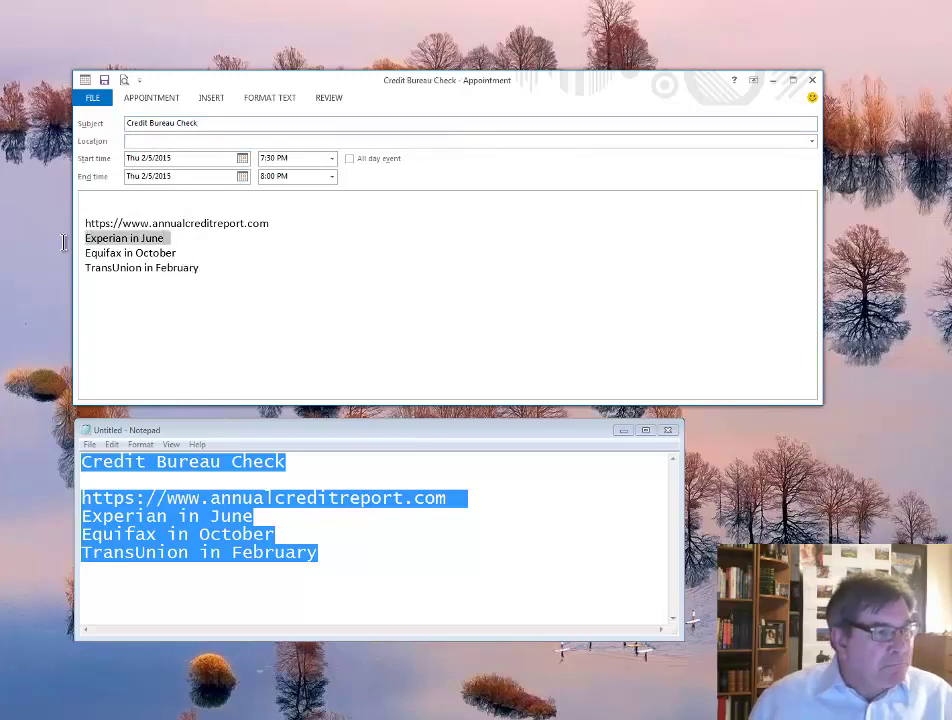
pyautogui.click(147, 142)
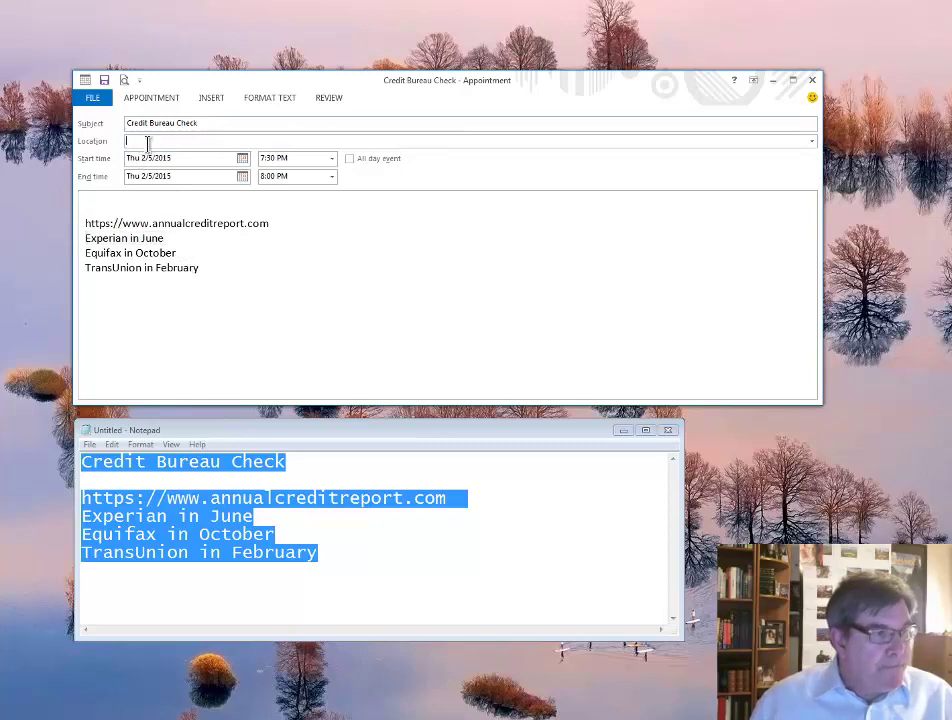
pyautogui.hotkey('ctrl', 'v')
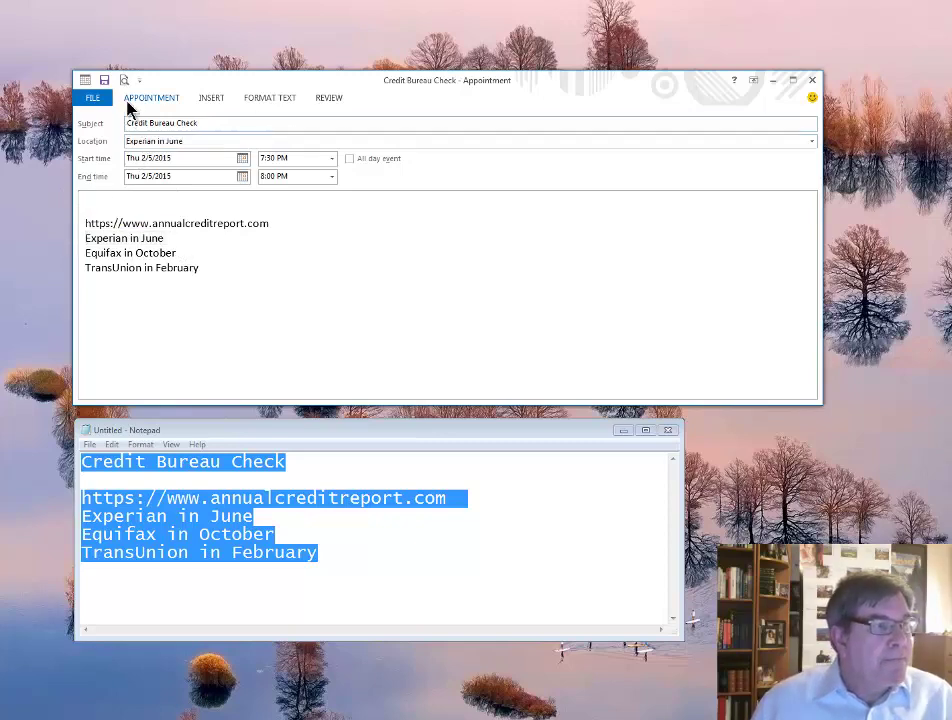
# Repeat the Experian appointment yearly on February's first Saturday for 5 occurrences, then save and close.
pyautogui.click(128, 101)
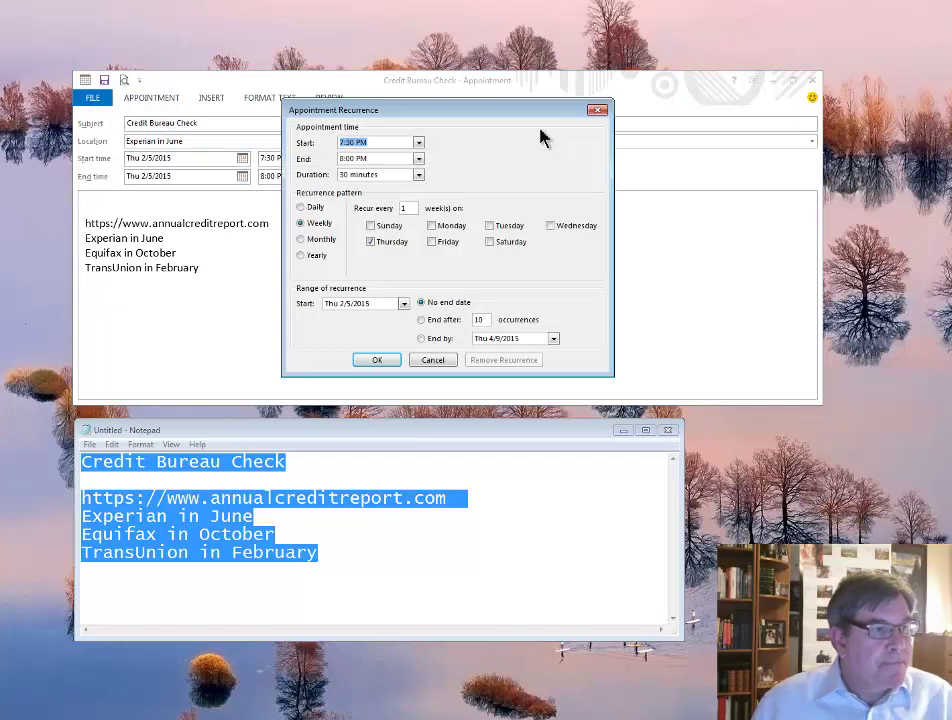
pyautogui.click(310, 255)
pyautogui.click(372, 248)
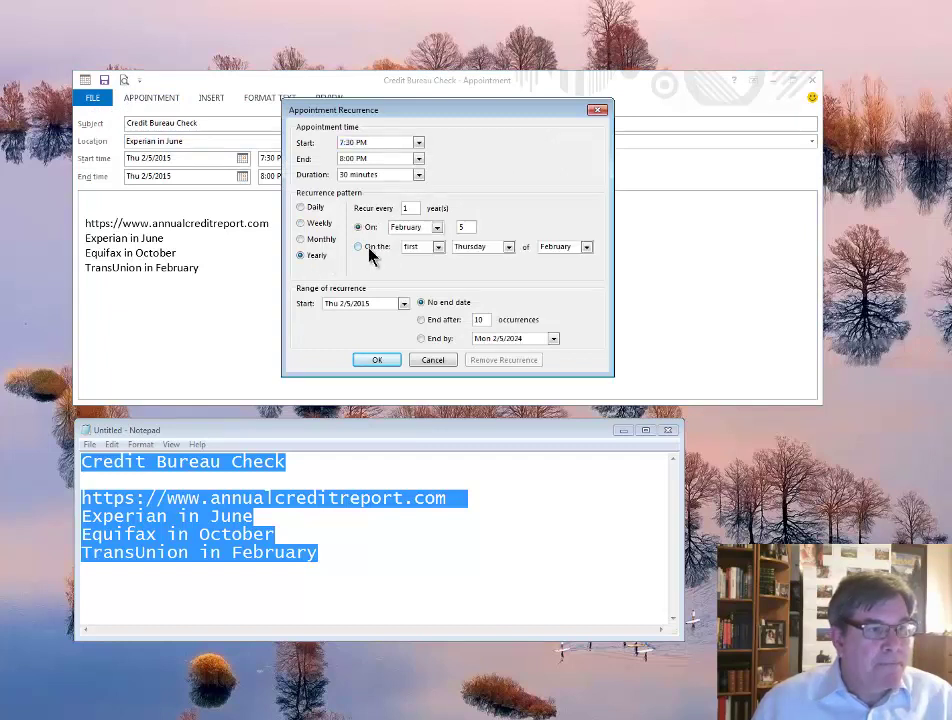
pyautogui.click(508, 246)
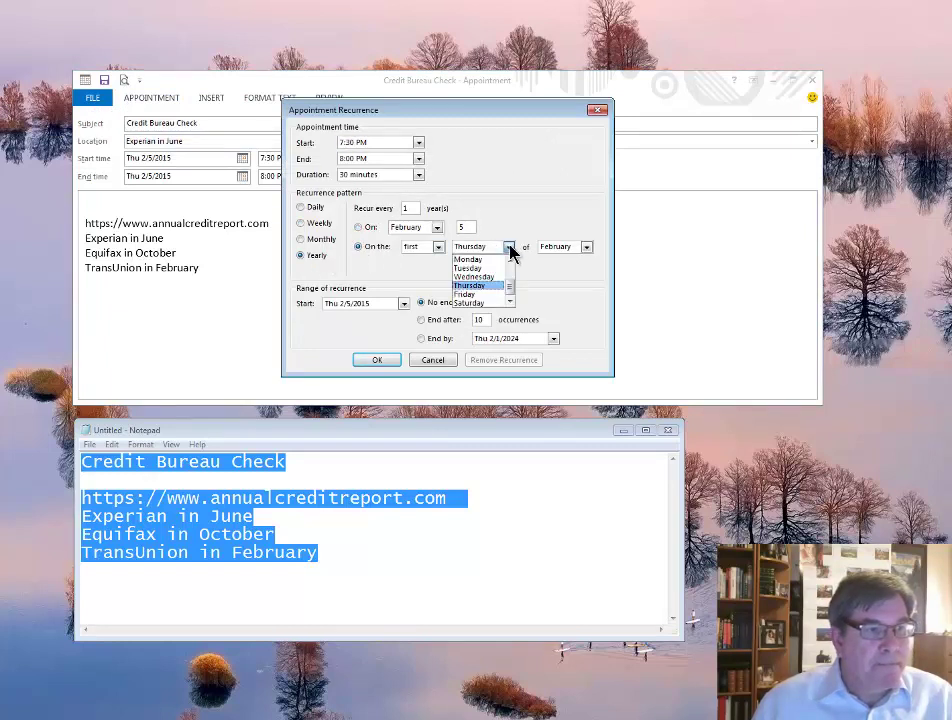
pyautogui.click(488, 302)
pyautogui.click(447, 320)
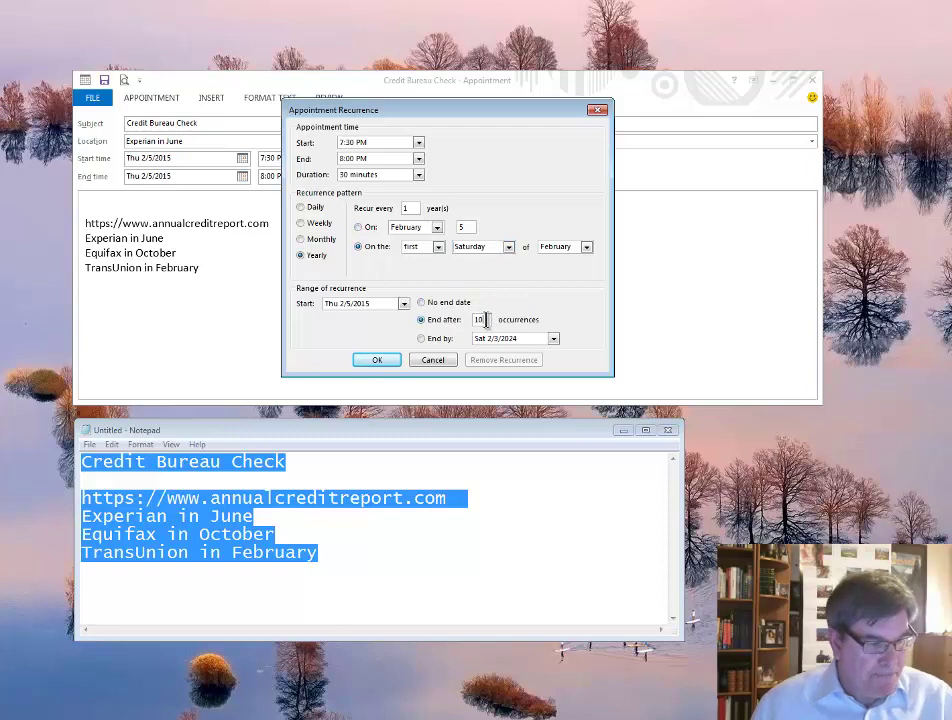
pyautogui.write('5')
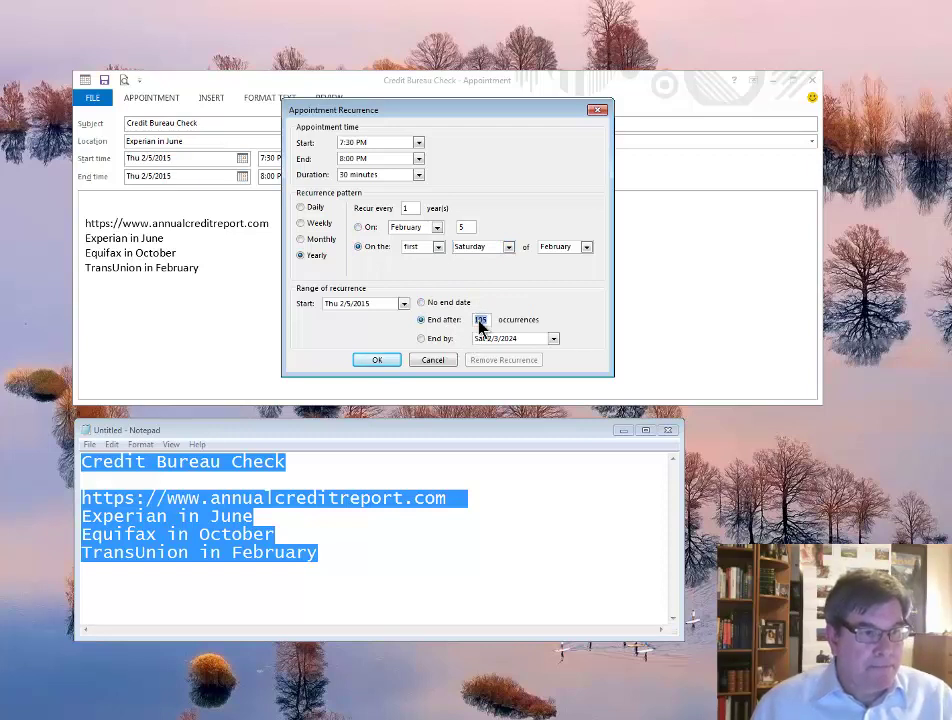
pyautogui.click(375, 360)
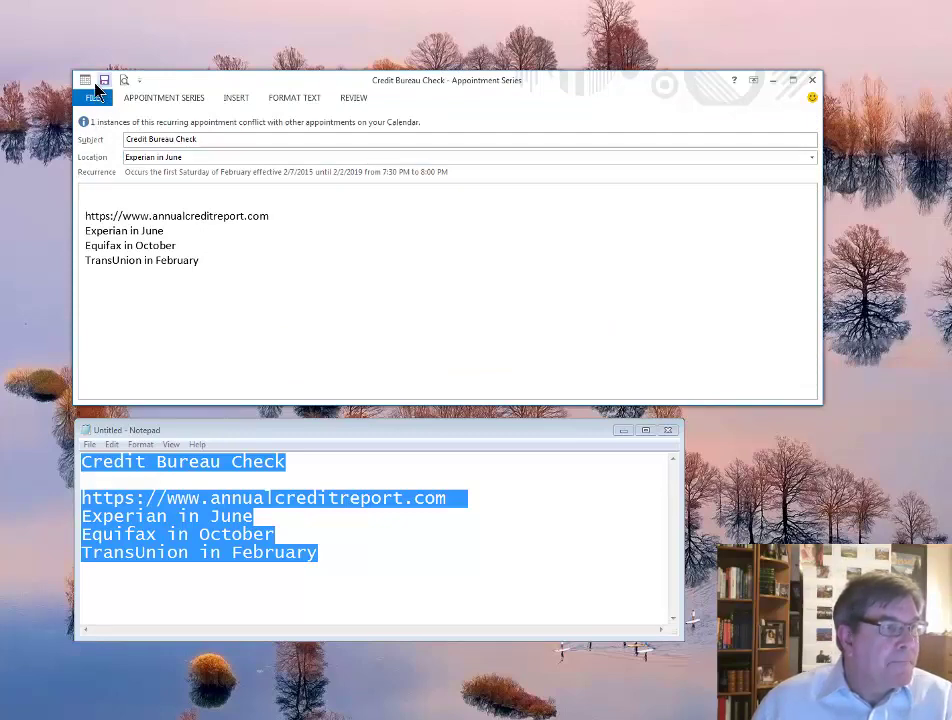
pyautogui.click(127, 100)
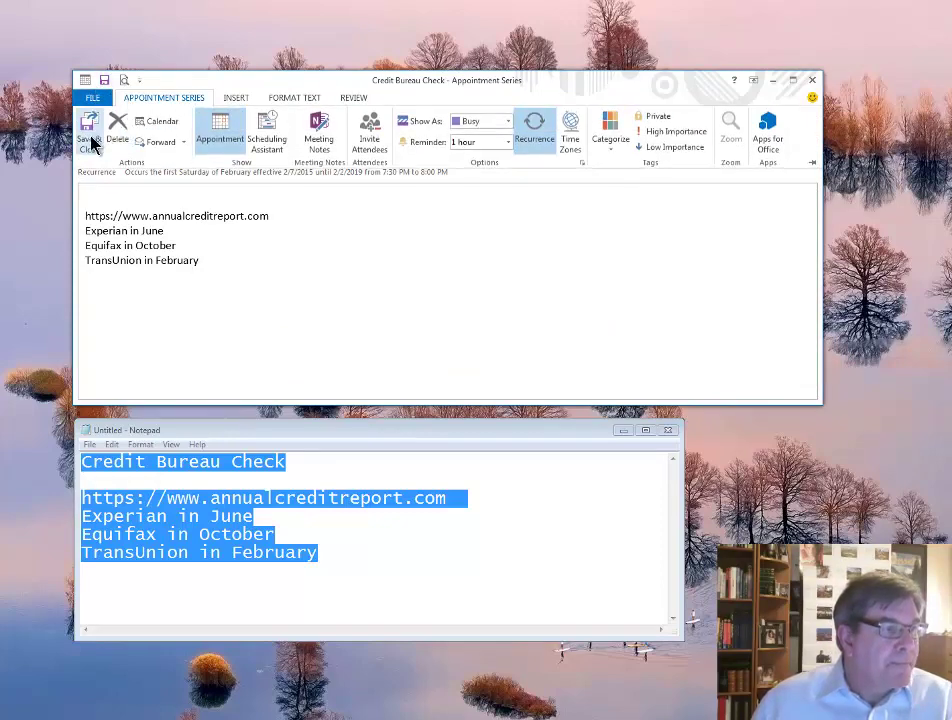
pyautogui.click(92, 145)
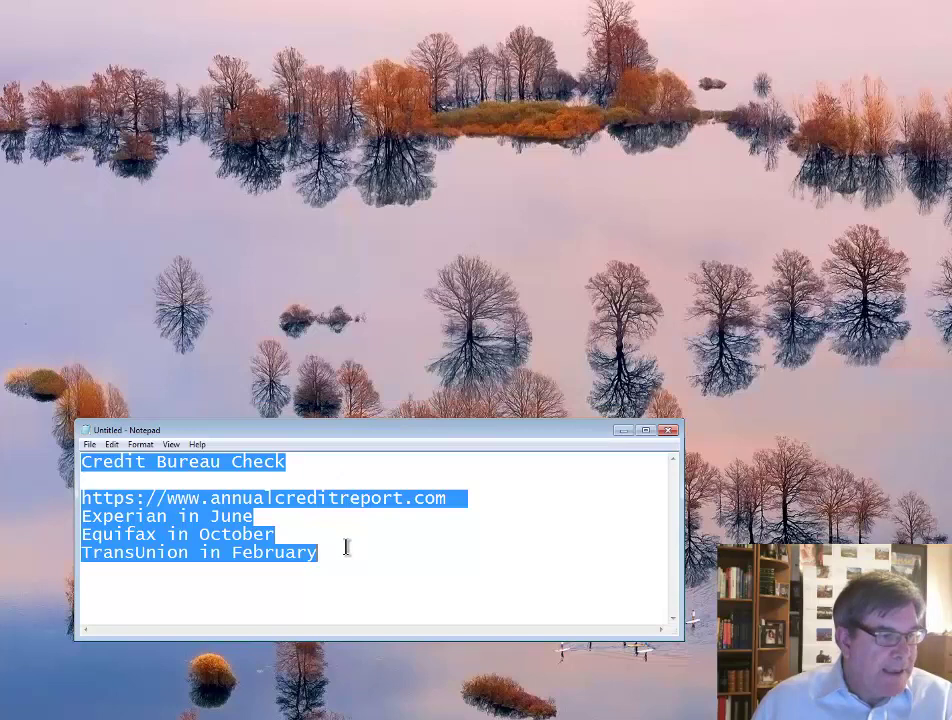
# Paste 'Equifax in October' into Location and the full reminder notes into the body.
pyautogui.moveTo(323, 535); pyautogui.dragTo(84, 536)
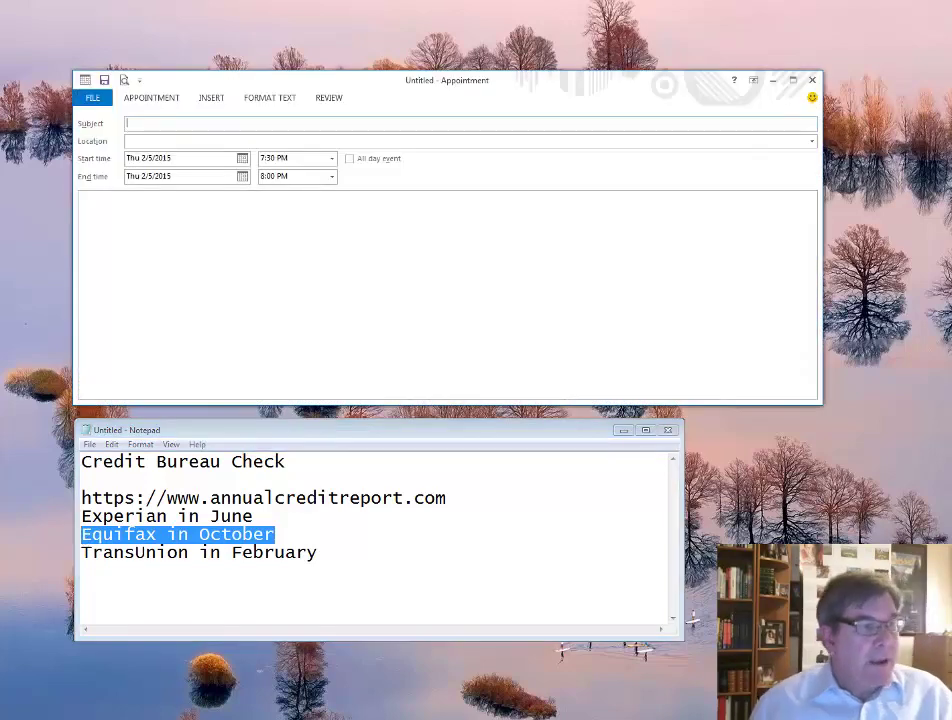
pyautogui.click(458, 141)
pyautogui.hotkey('ctrl', 'v')
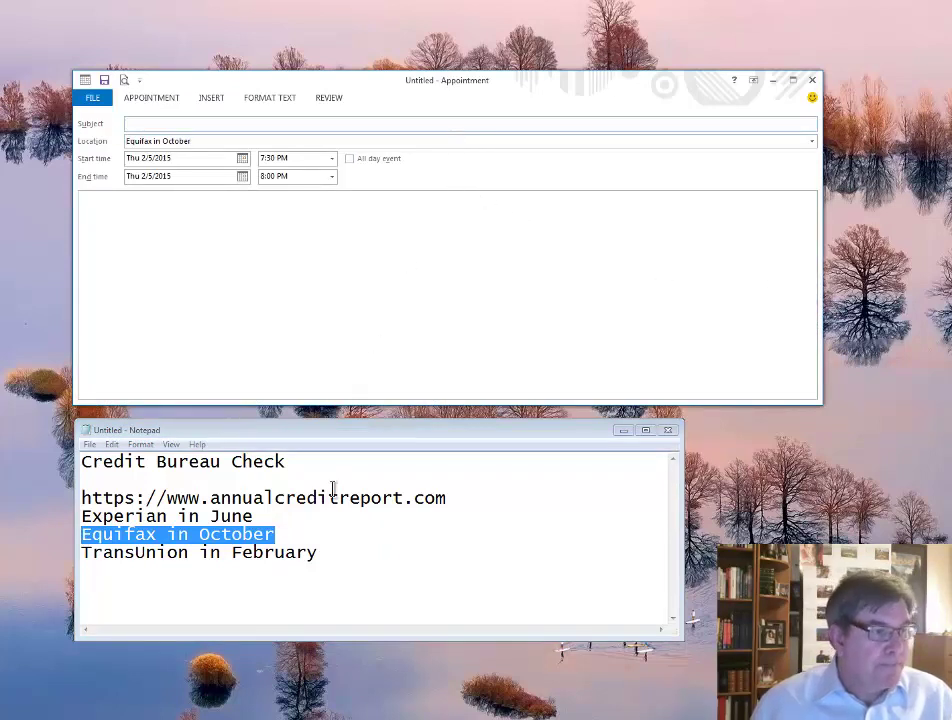
pyautogui.moveTo(339, 557); pyautogui.dragTo(29, 456)
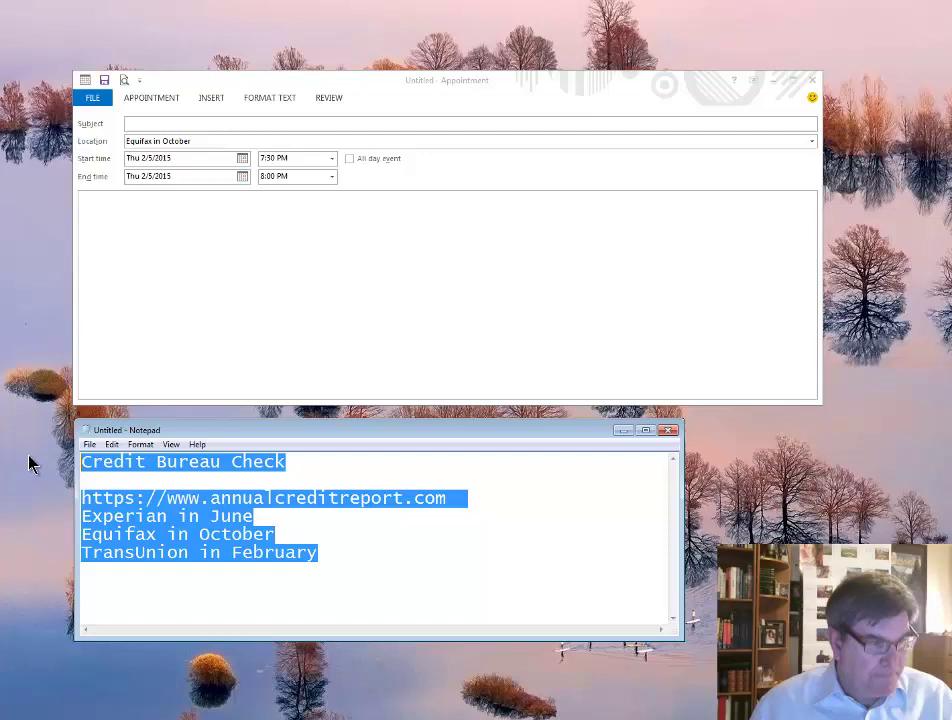
pyautogui.click(140, 330)
pyautogui.hotkey('ctrl', 'v')
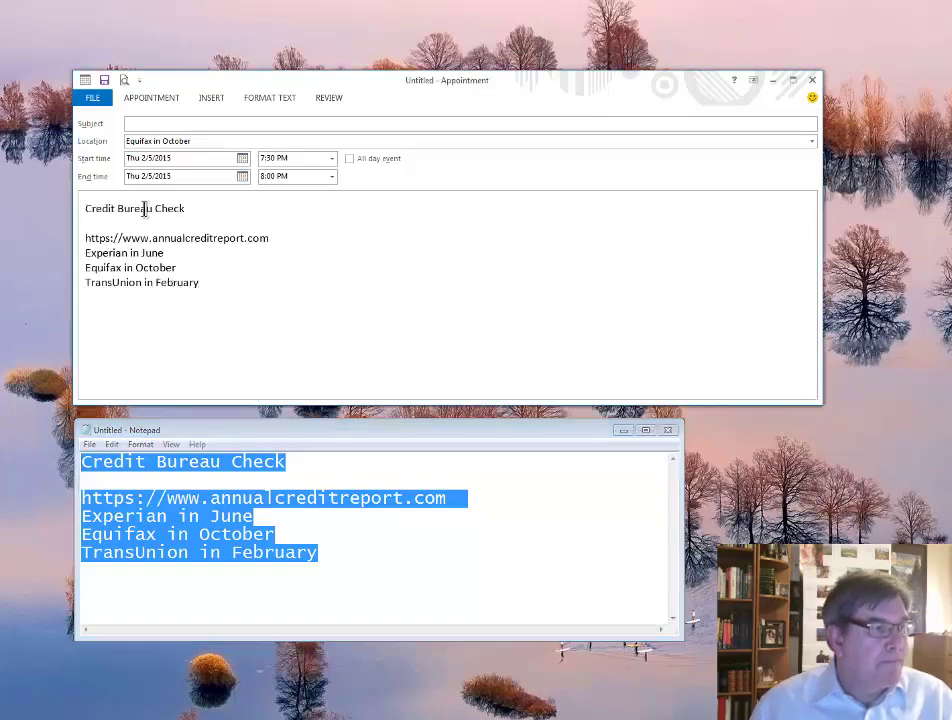
# Move the 'Credit Bureau Check' line into Subject and save and close the appointment.
pyautogui.moveTo(144, 210); pyautogui.dragTo(55, 217)
pyautogui.hotkey('ctrl', 'x')
pyautogui.click(128, 123)
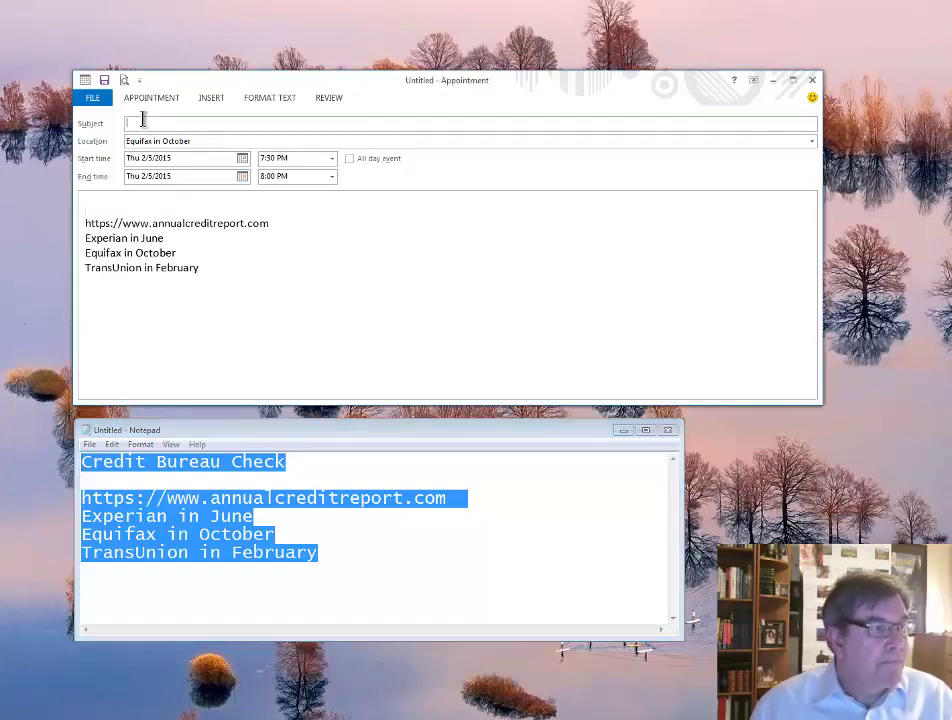
pyautogui.hotkey('ctrl', 'v')
pyautogui.click(103, 100)
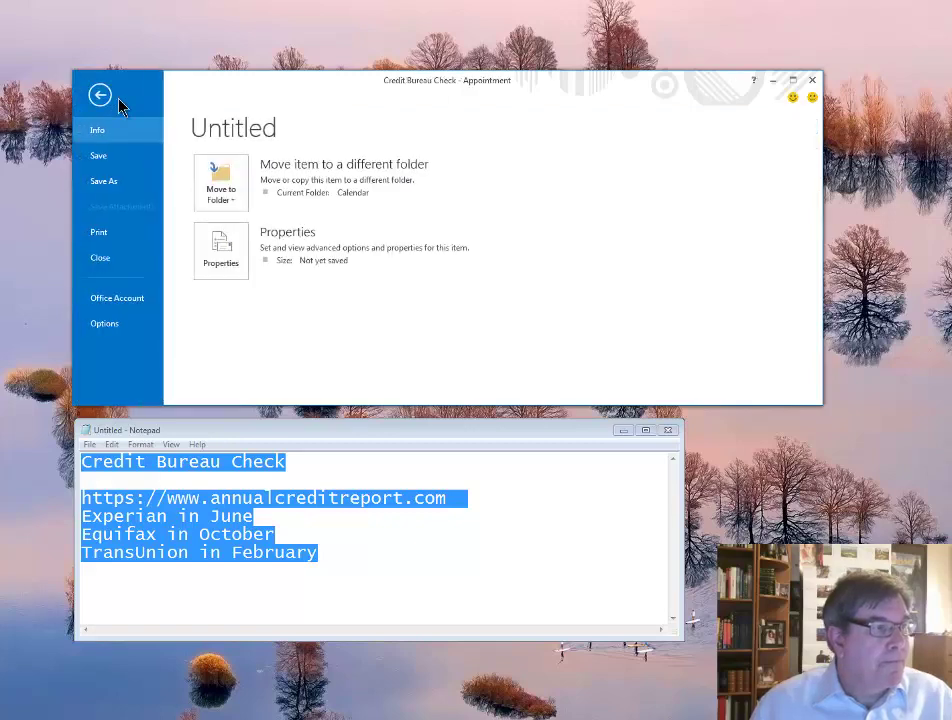
pyautogui.click(148, 98)
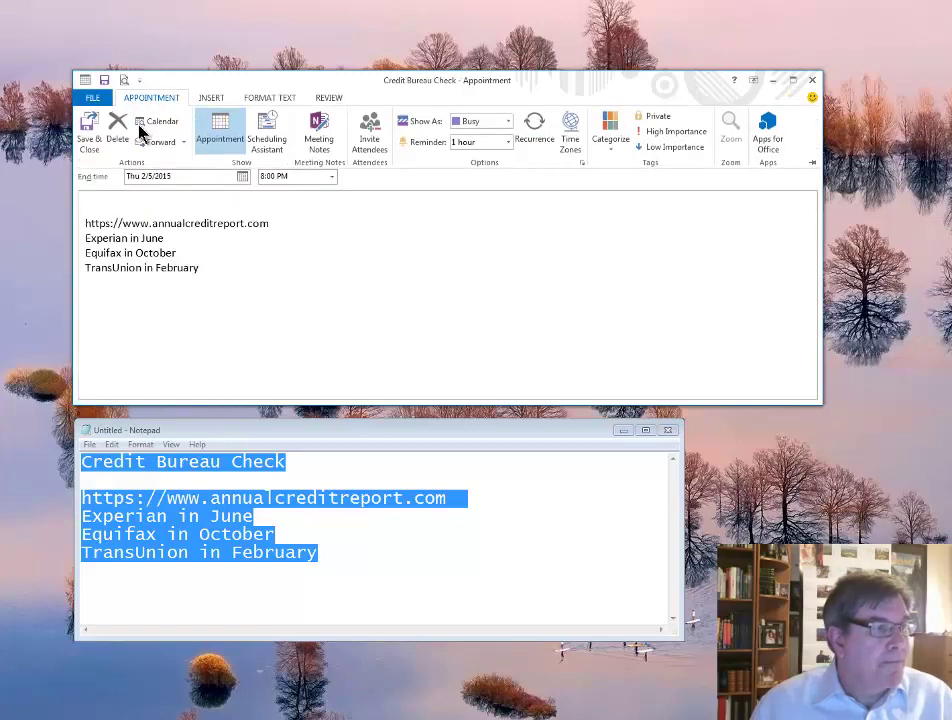
pyautogui.click(88, 132)
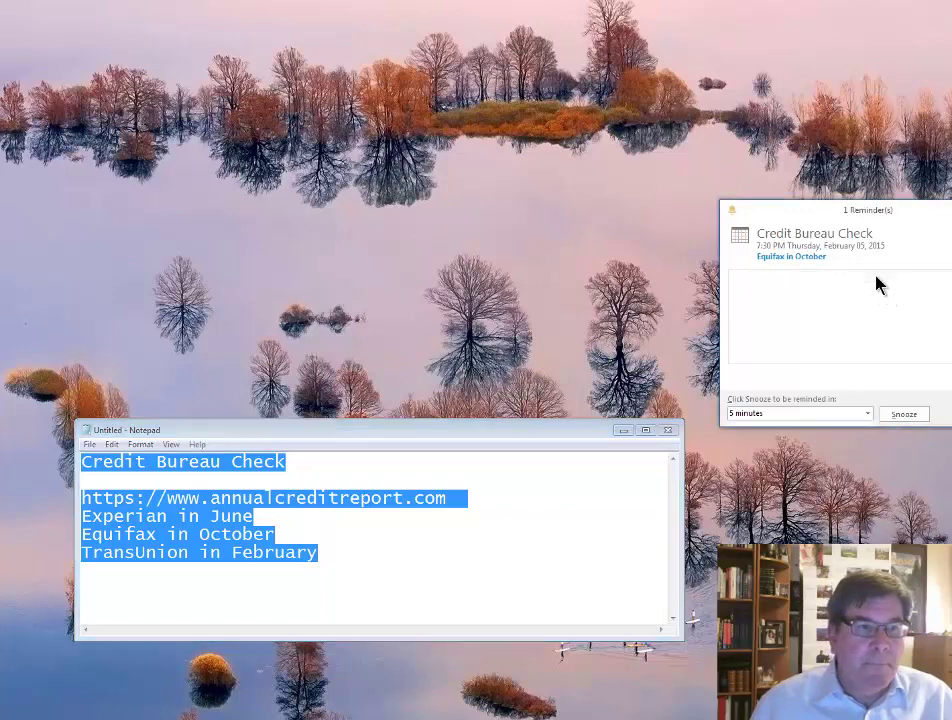
# Reopen the Equifax appointment from its reminder, repeat it yearly for 5 occurrences, and save it.
pyautogui.doubleClick(876, 279)
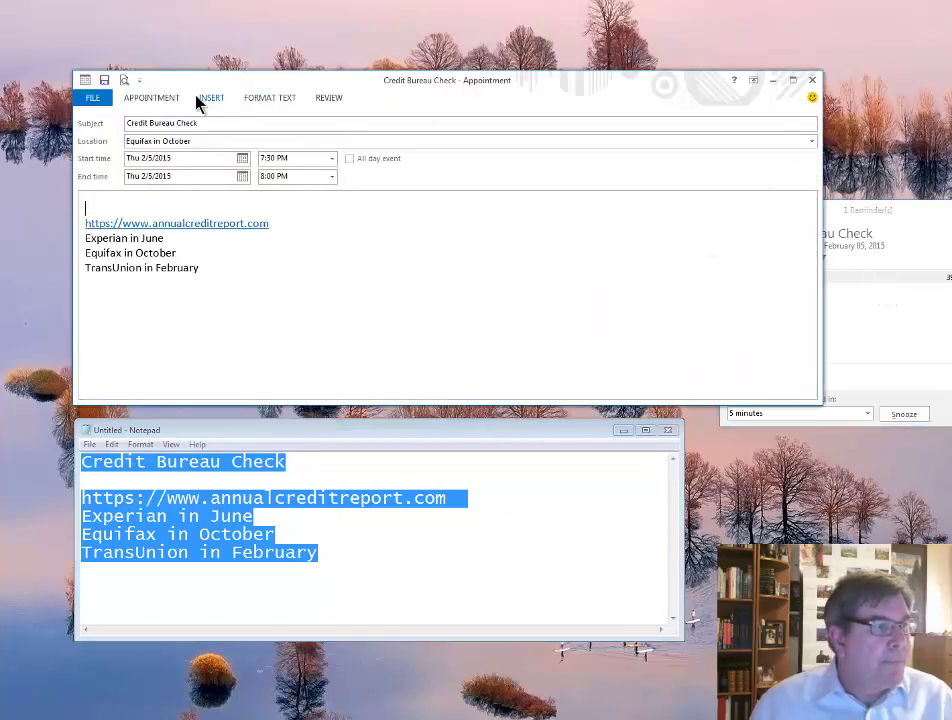
pyautogui.click(150, 98)
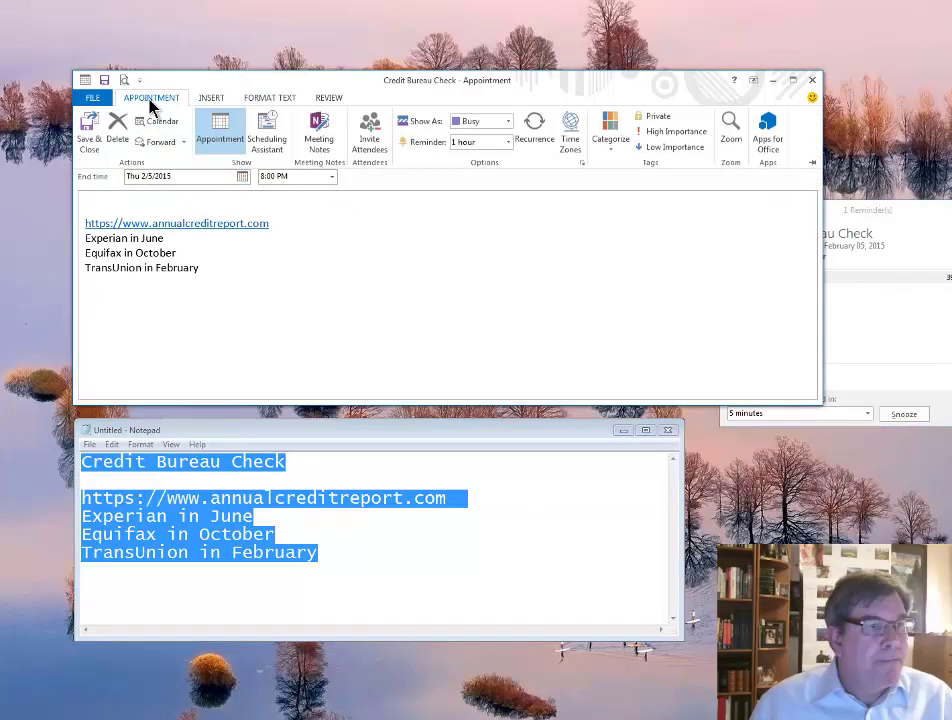
pyautogui.click(536, 128)
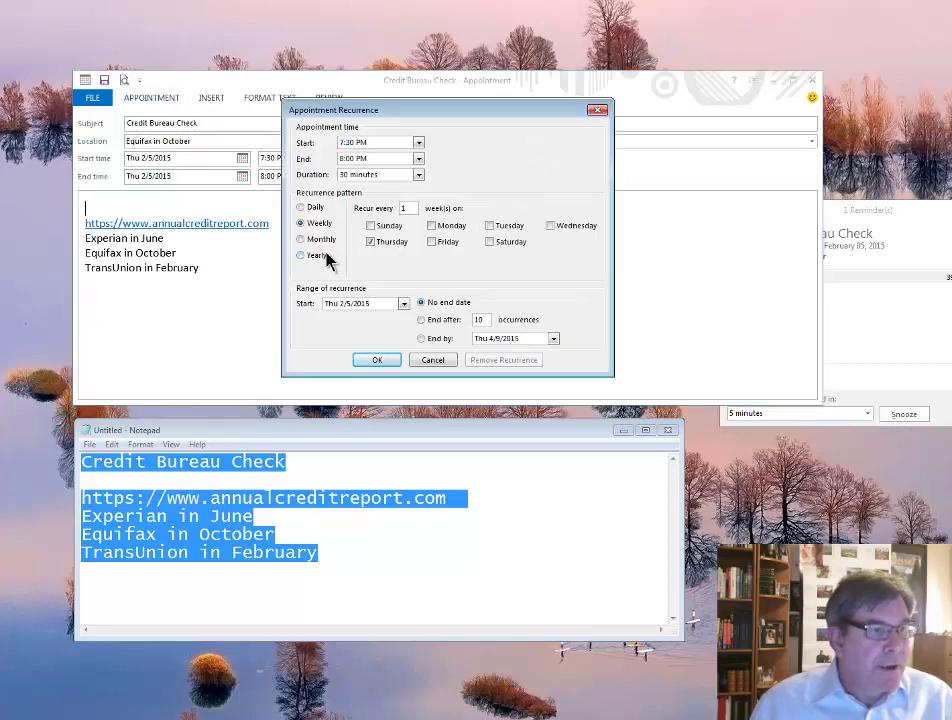
pyautogui.hotkey('alt', 'y')
pyautogui.click(432, 321)
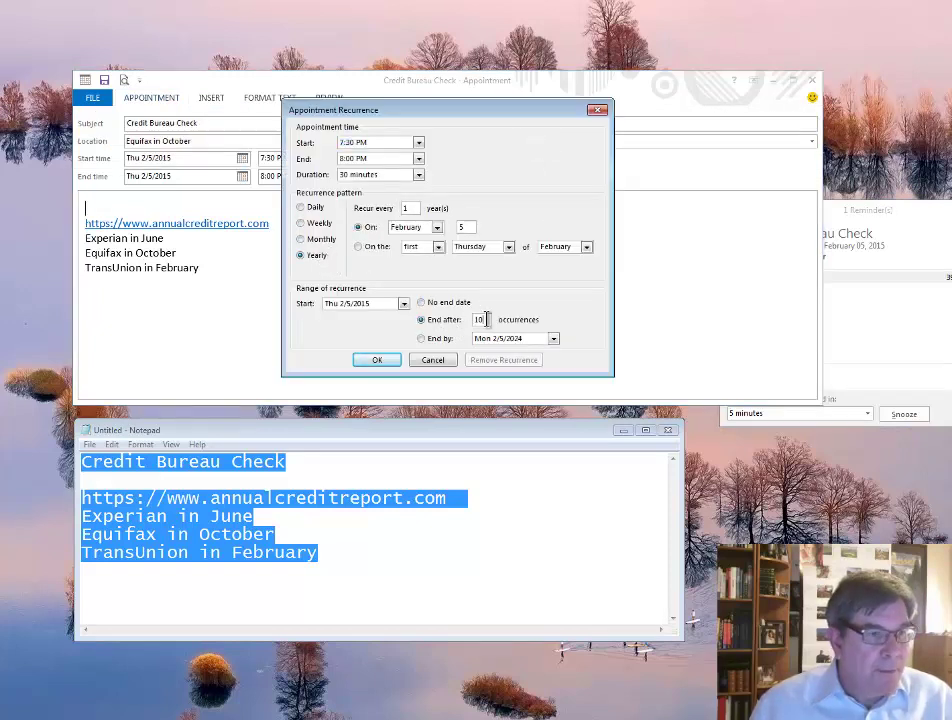
pyautogui.doubleClick(487, 319)
pyautogui.write('5')
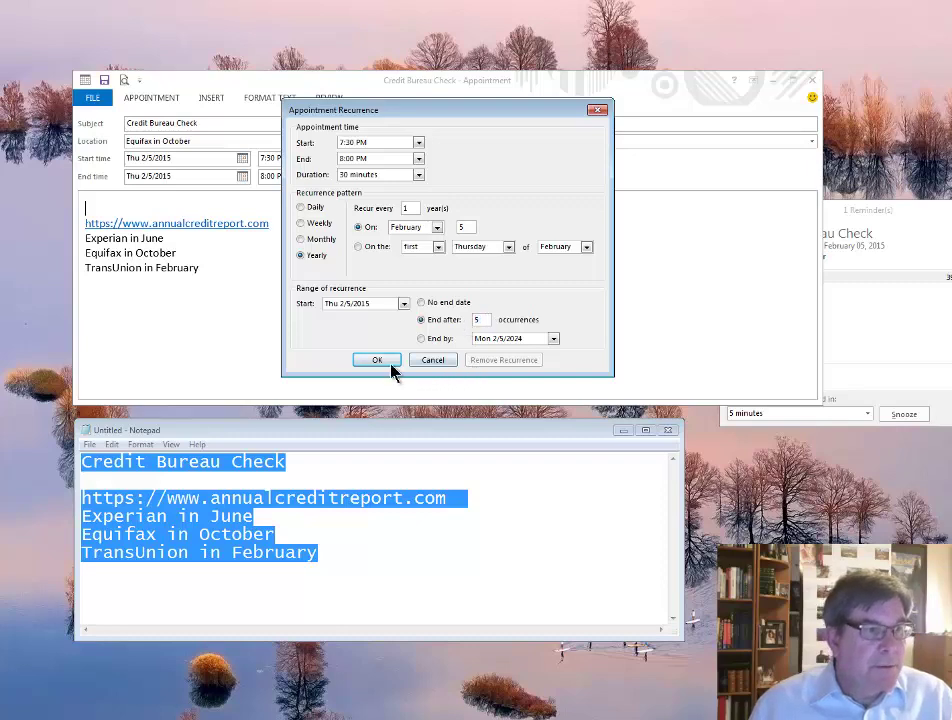
pyautogui.click(384, 361)
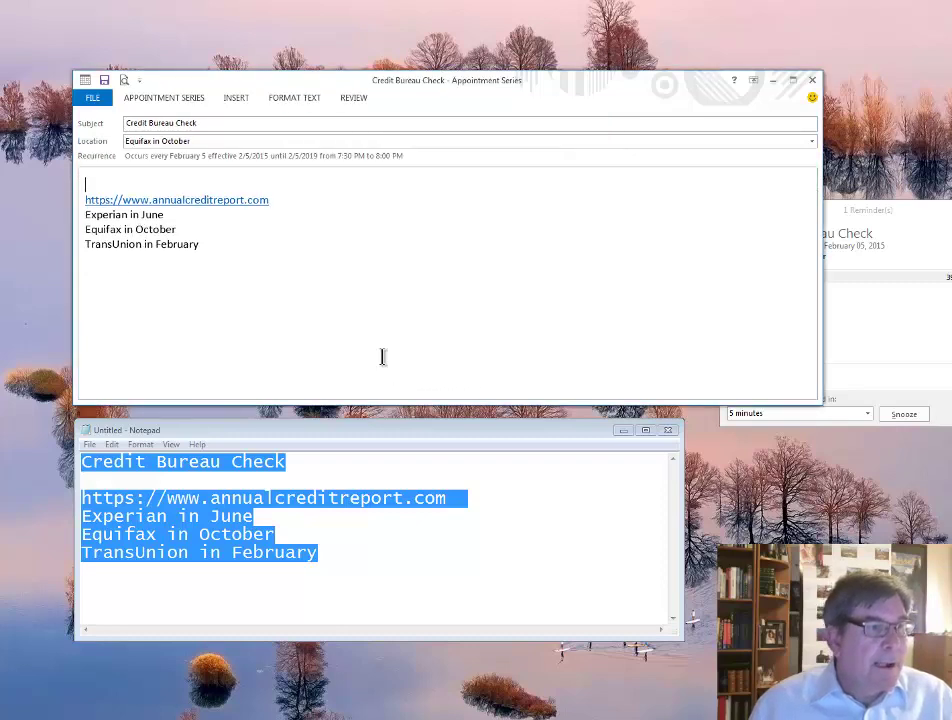
pyautogui.click(134, 98)
pyautogui.click(89, 135)
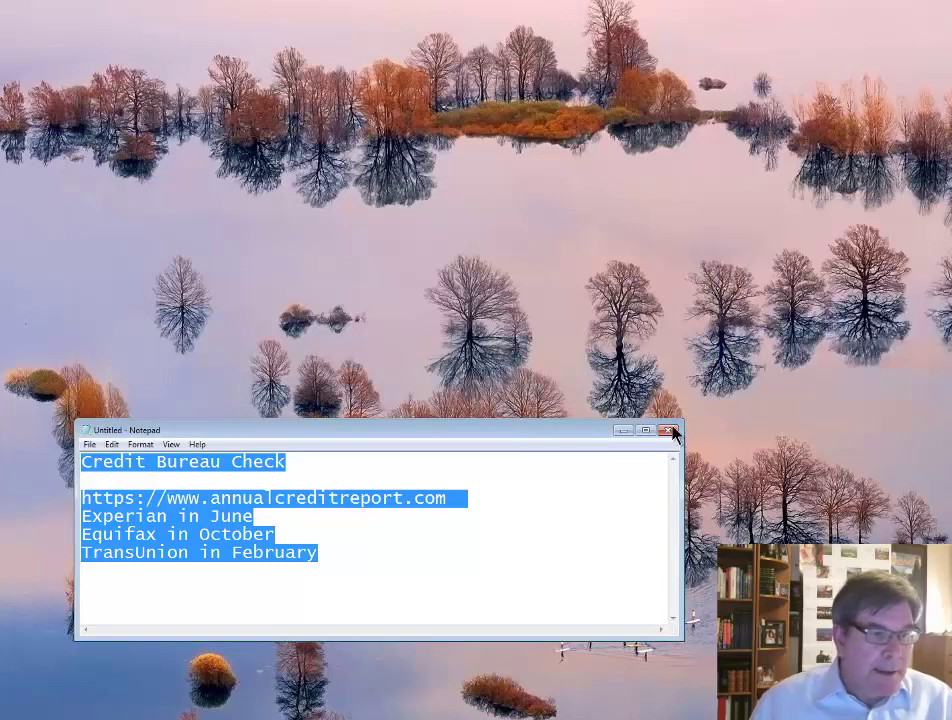
# Minimize the Notepad reminder notes to reveal the lake wallpaper.
pyautogui.click(622, 436)
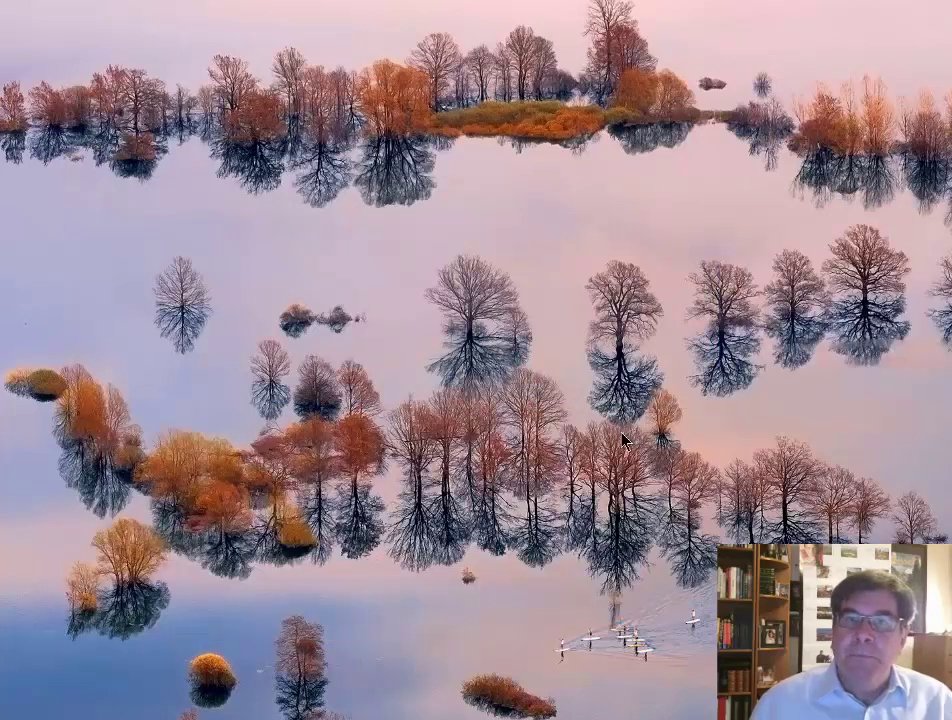